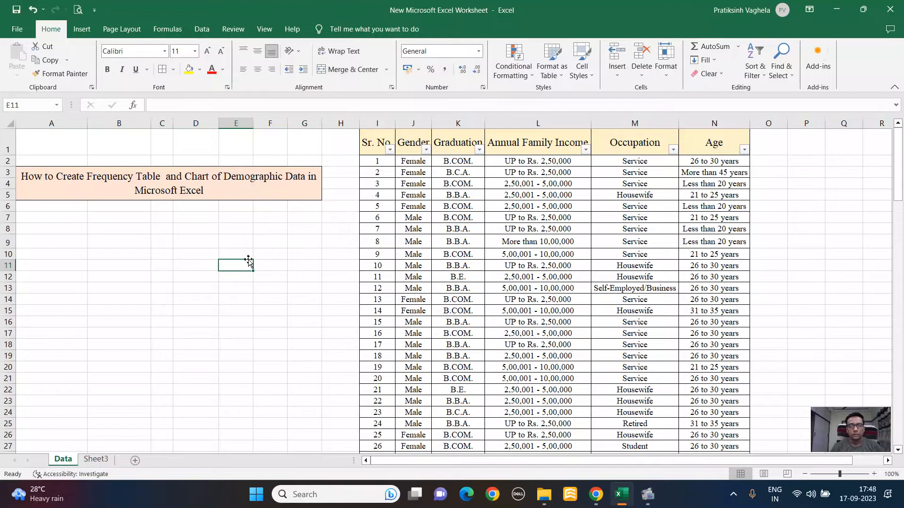
# - Examine the survey data's Gender, Graduation, Annual Family Income, Occupation and Age columns, and how far the Sr. No. column extends
pyautogui.click(463, 252)
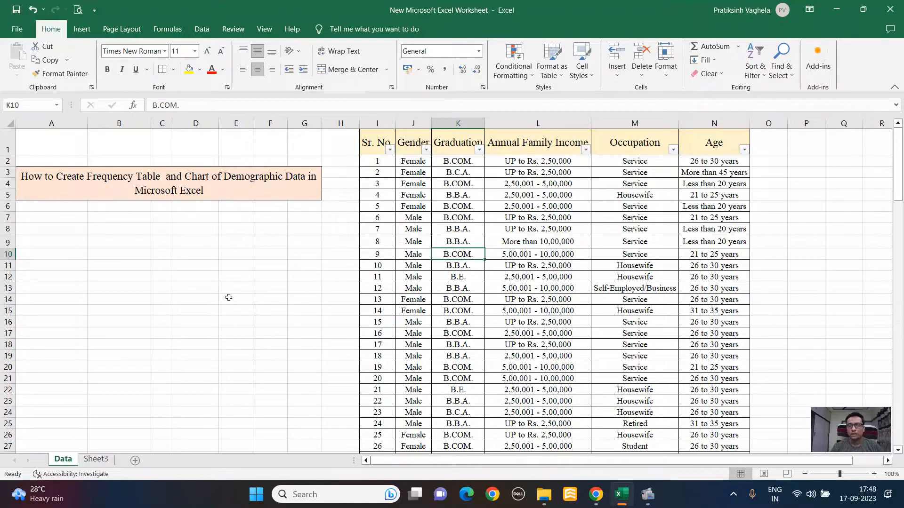
pyautogui.click(534, 226)
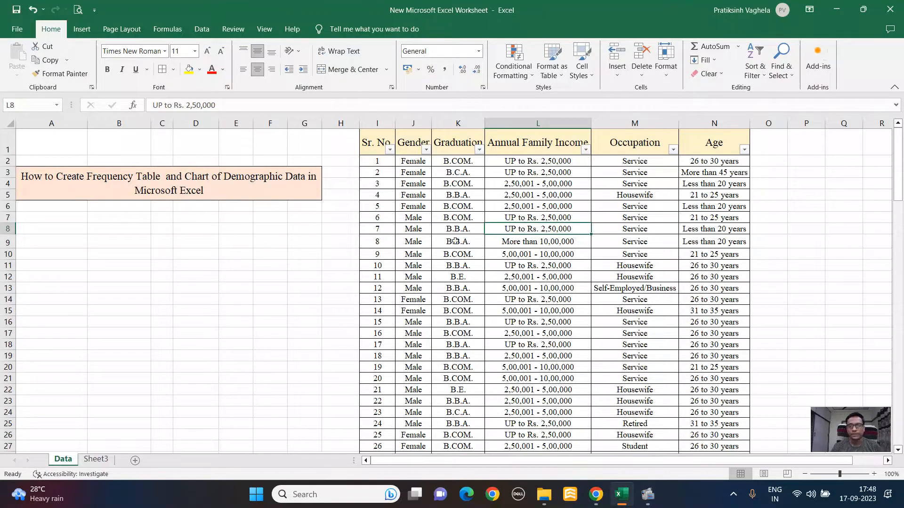
pyautogui.moveTo(412, 162); pyautogui.dragTo(737, 313)
pyautogui.click(606, 367)
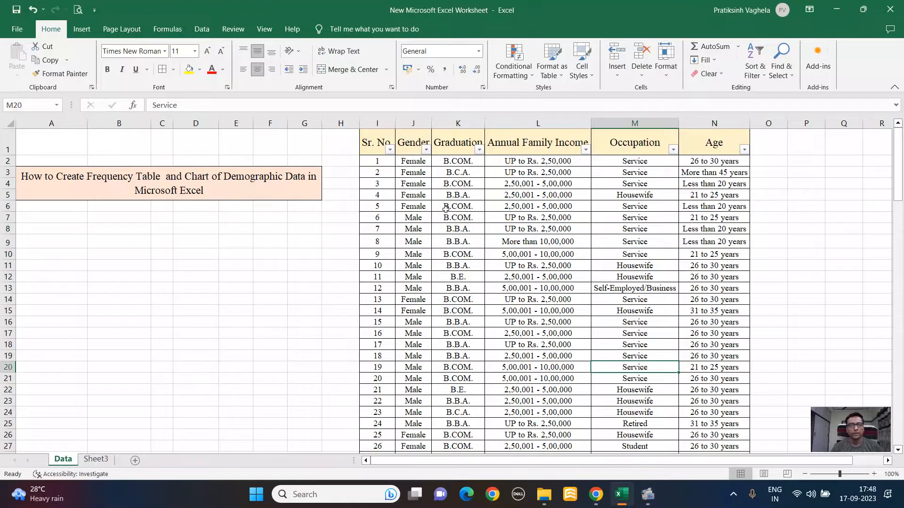
pyautogui.click(412, 143)
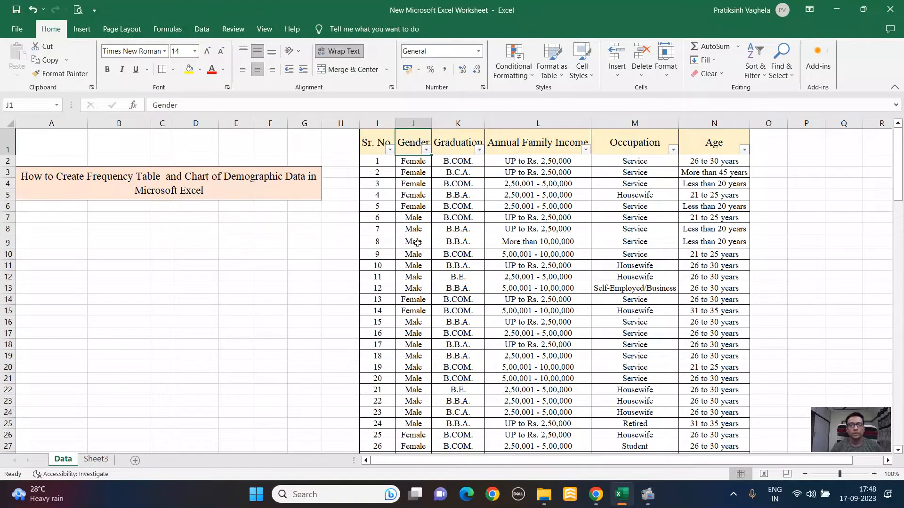
pyautogui.click(461, 146)
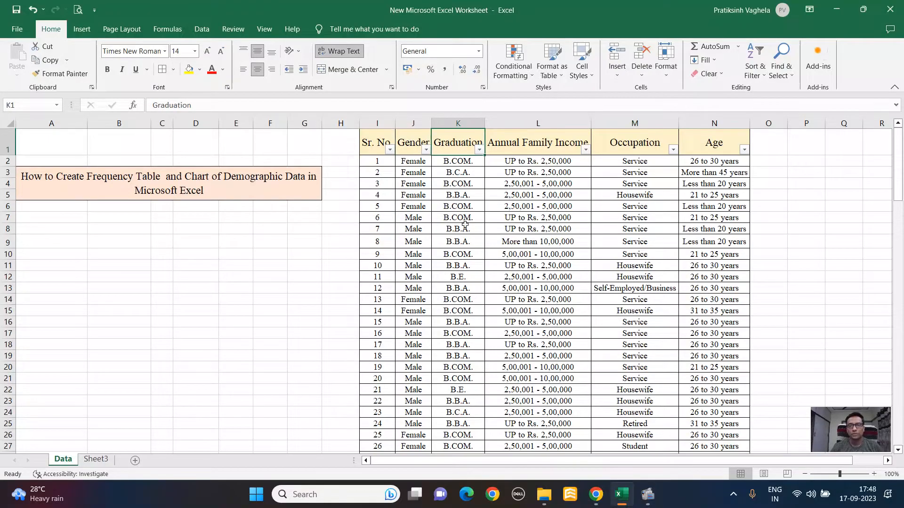
pyautogui.click(529, 152)
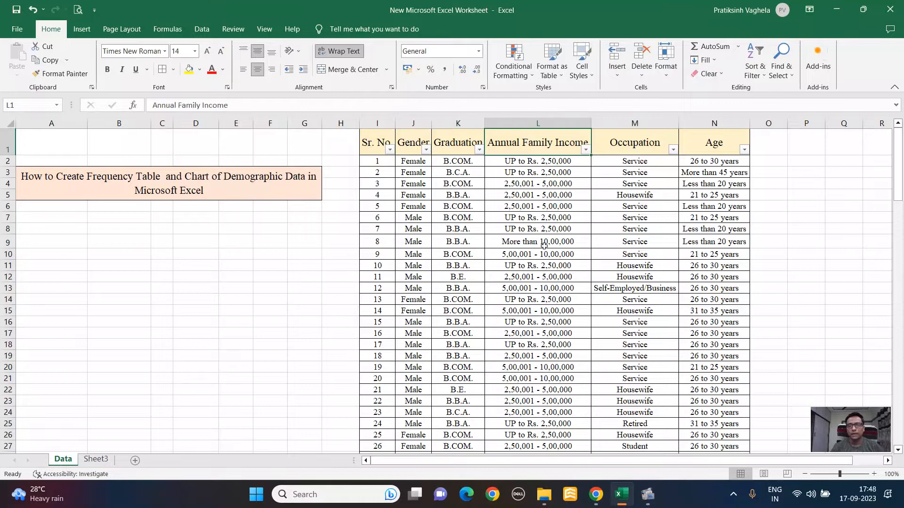
pyautogui.click(641, 148)
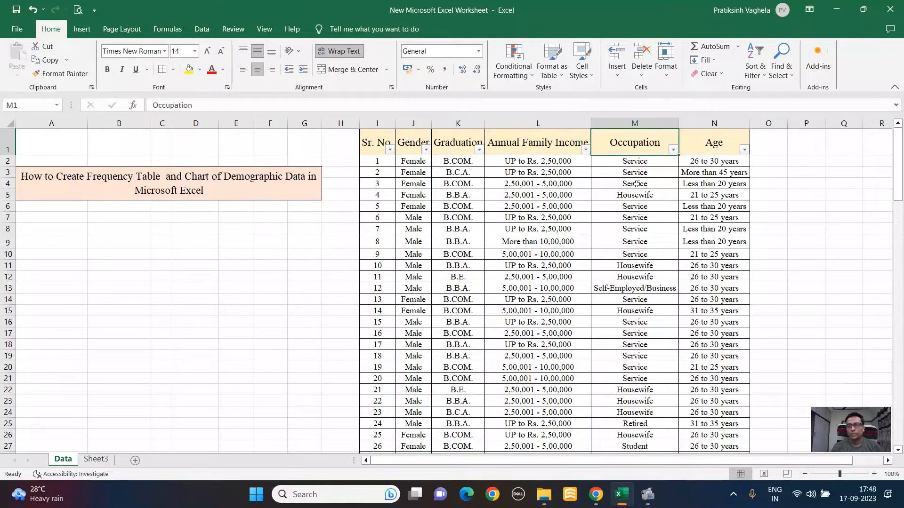
pyautogui.click(717, 144)
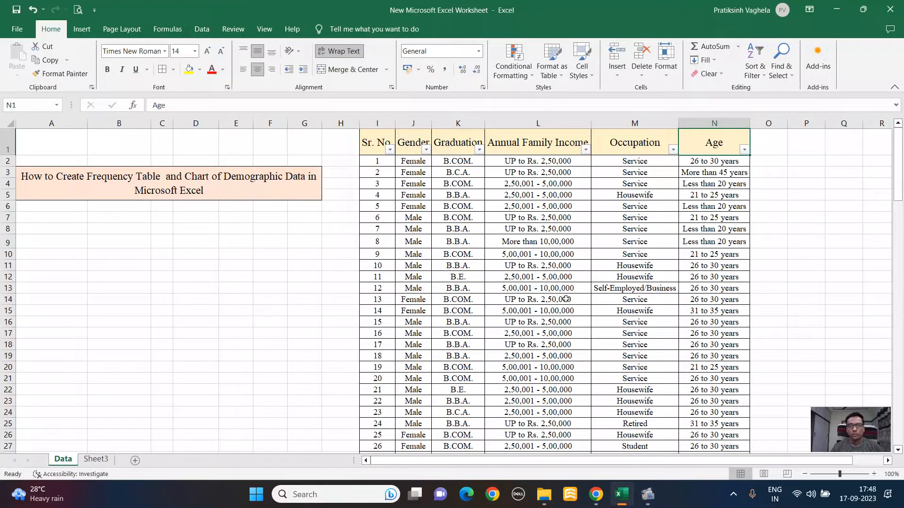
pyautogui.click(584, 289)
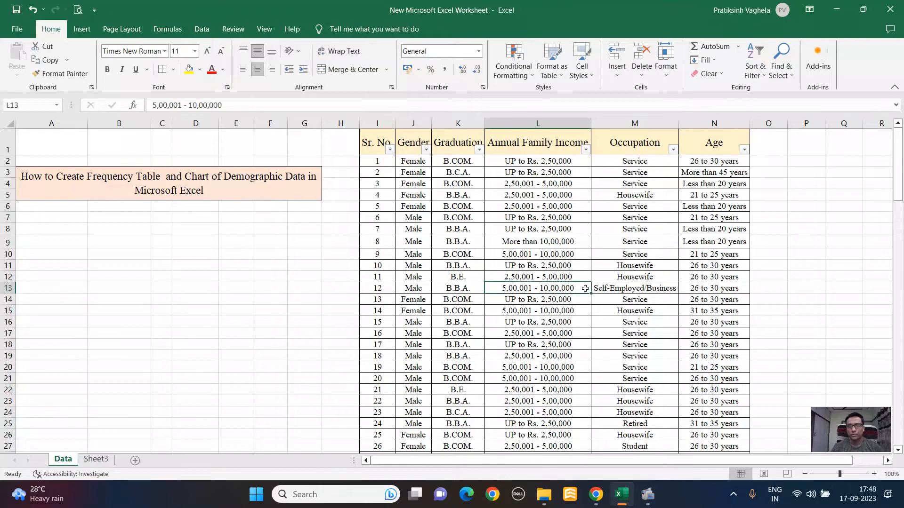
pyautogui.click(377, 161)
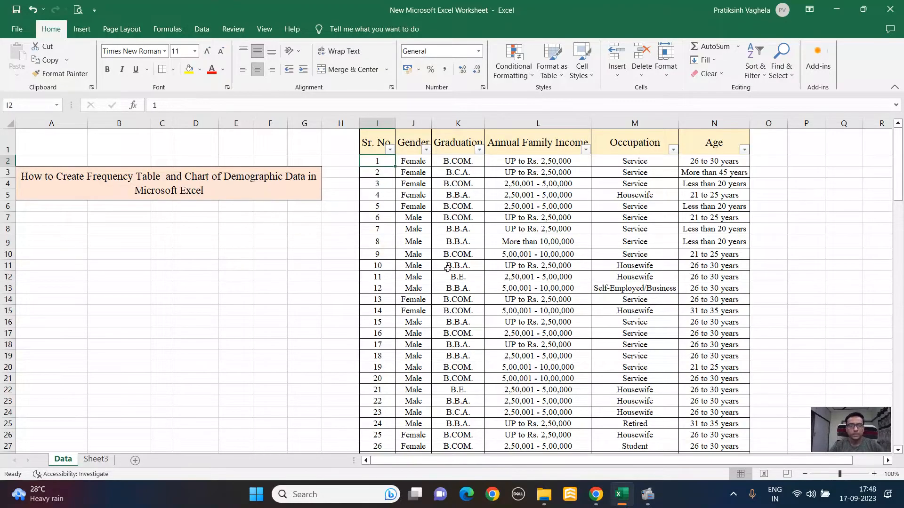
pyautogui.hotkey('ctrl', 'shift', 'Down')
pyautogui.hotkey('ctrl', 'Up')
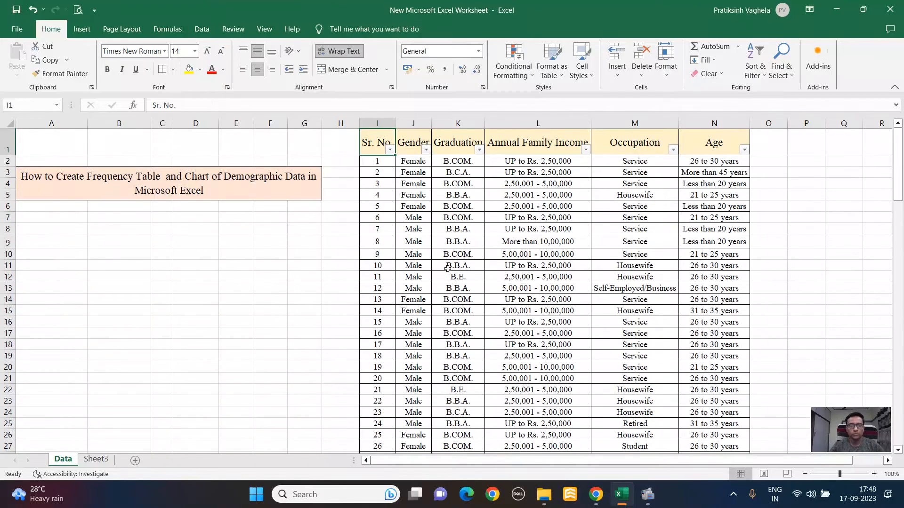
pyautogui.click(408, 199)
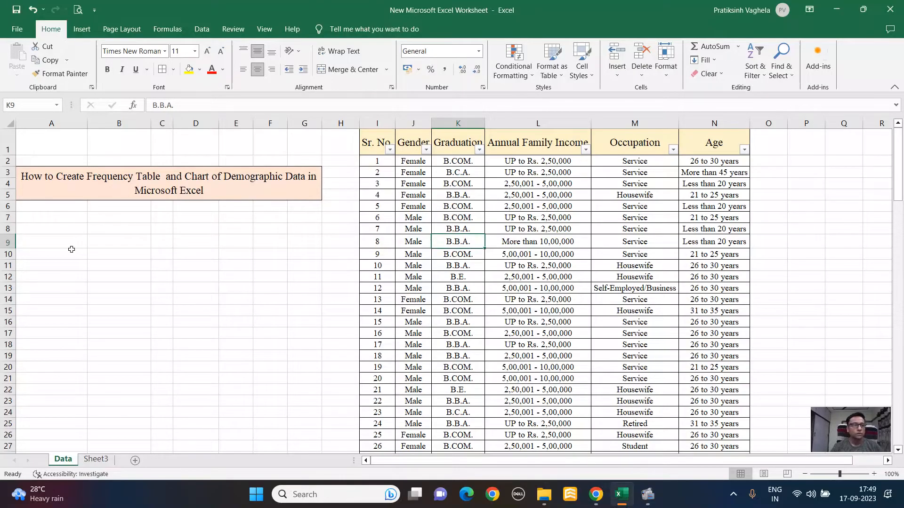
# - Start a PivotTable from a range, using the whole survey table Data!$I$1:$N$121 with its headers as the source
pyautogui.click(70, 251)
pyautogui.click(82, 31)
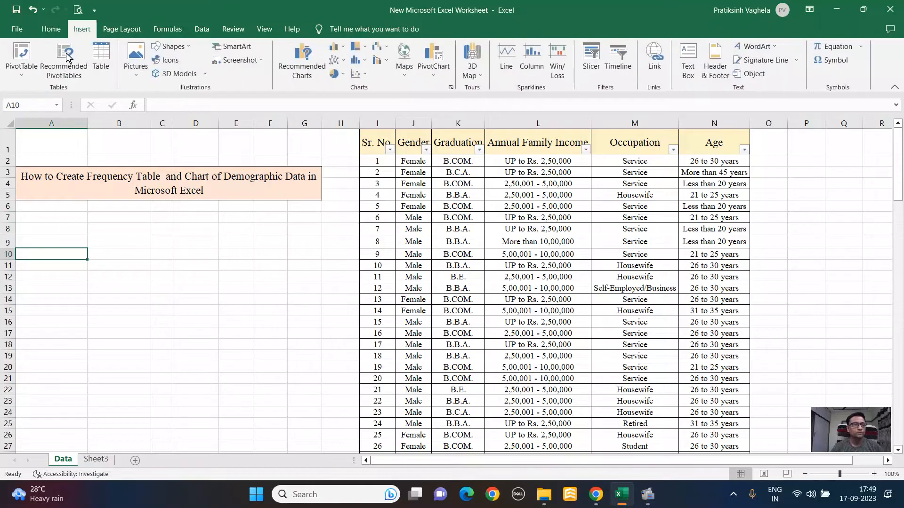
pyautogui.click(17, 55)
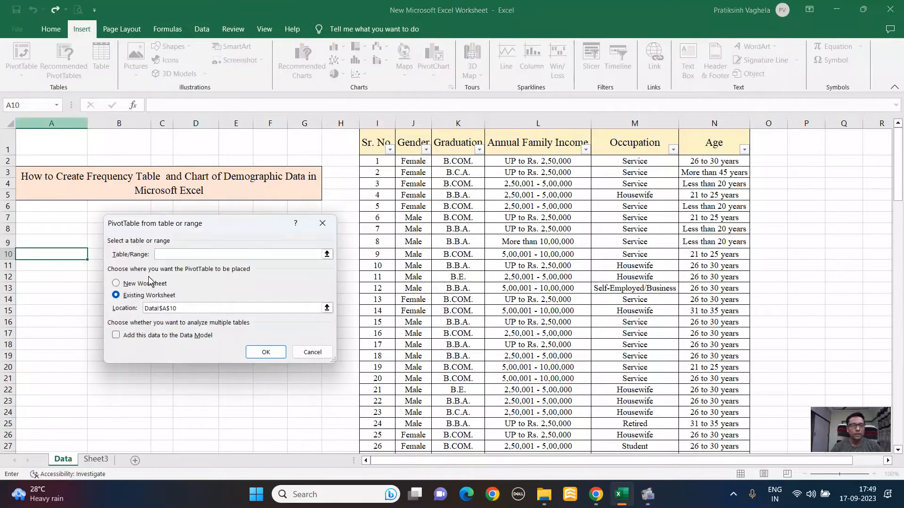
pyautogui.moveTo(188, 226); pyautogui.dragTo(167, 196)
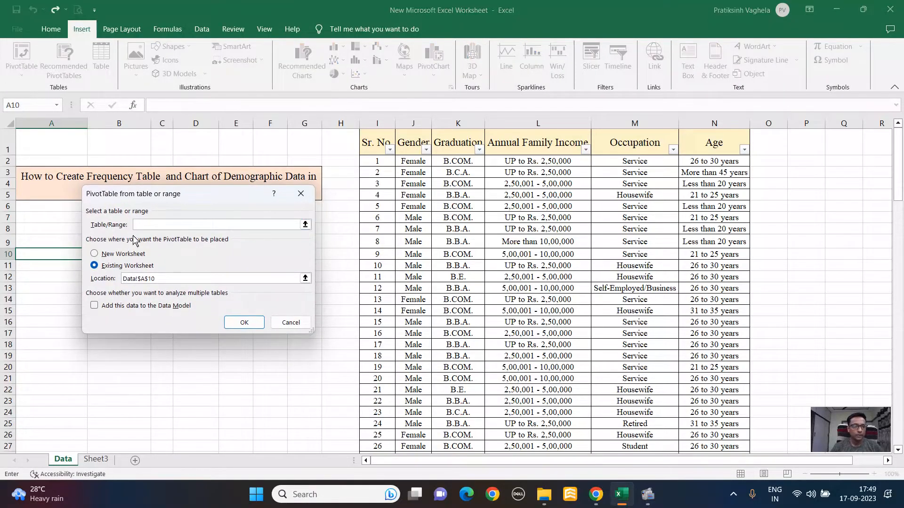
pyautogui.click(144, 225)
pyautogui.click(366, 143)
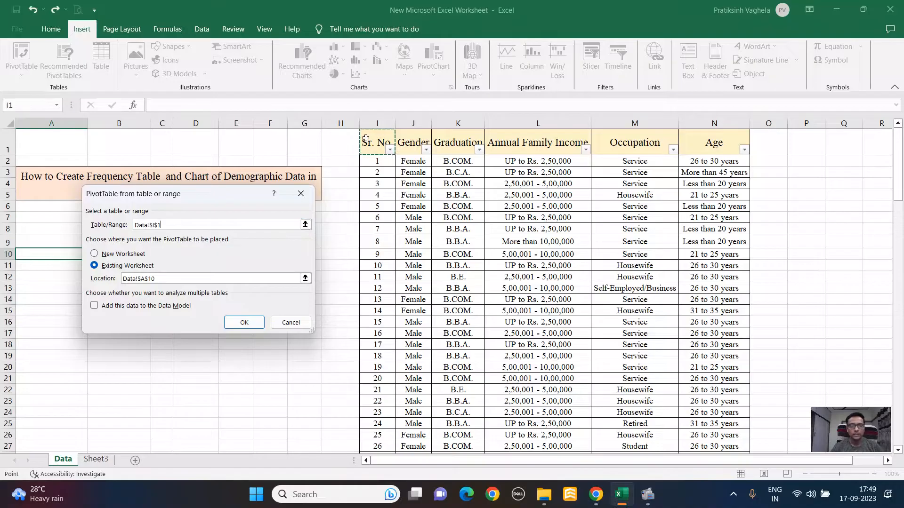
pyautogui.hotkey('ctrl', 'shift', 'Down')
pyautogui.hotkey('shift', 'Right')
pyautogui.hotkey('shift', 'Right')
pyautogui.hotkey('shift', 'Right')
pyautogui.hotkey('shift', 'Right')
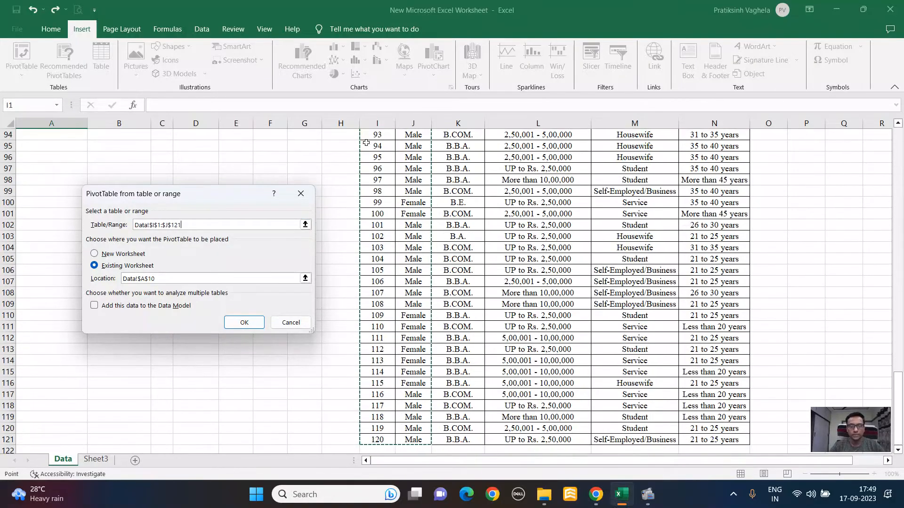
pyautogui.hotkey('shift', 'Right')
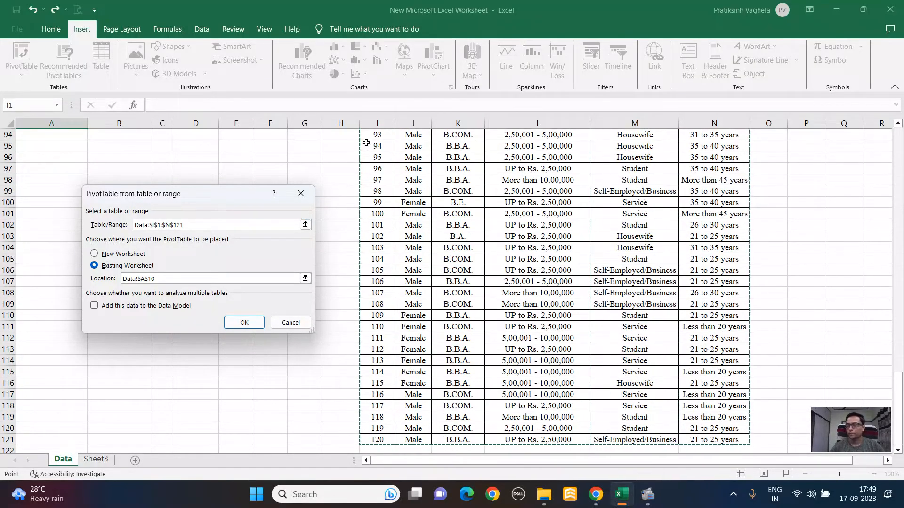
pyautogui.moveTo(897, 407); pyautogui.dragTo(897, 141)
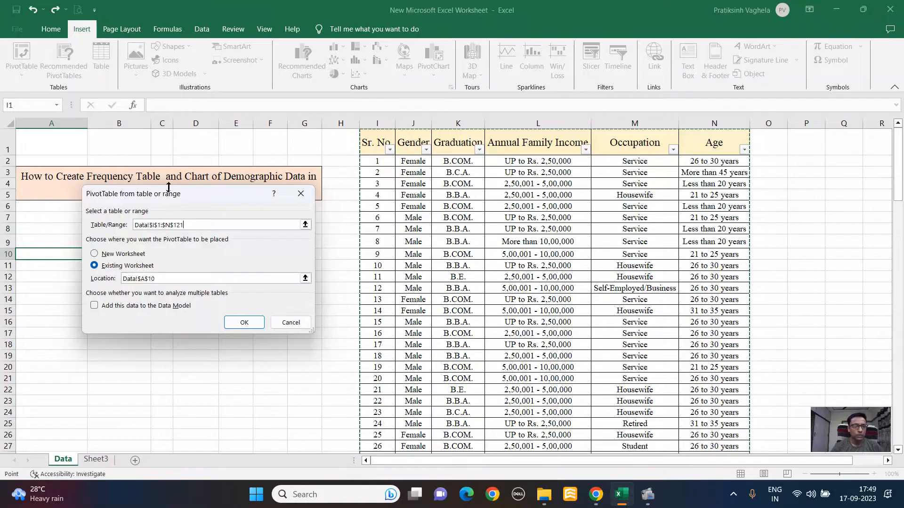
# - Set the PivotTable's location to cell A8 of the existing Data worksheet and create it
pyautogui.moveTo(189, 200); pyautogui.dragTo(531, 198)
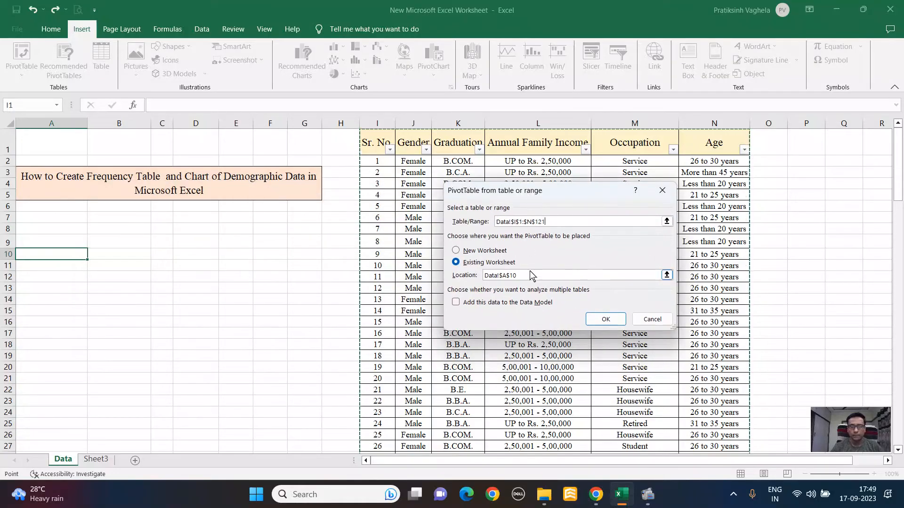
pyautogui.click(524, 275)
pyautogui.press('BackSpace')
pyautogui.press('BackSpace')
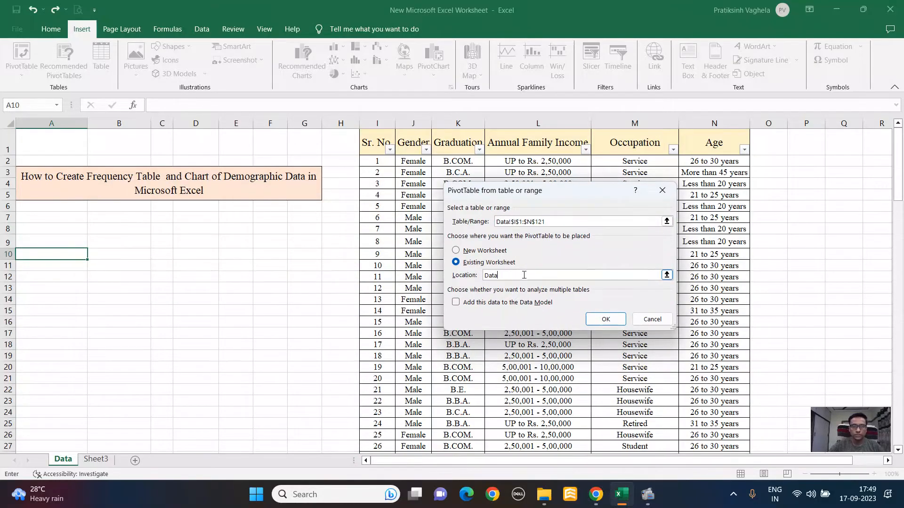
pyautogui.click(53, 228)
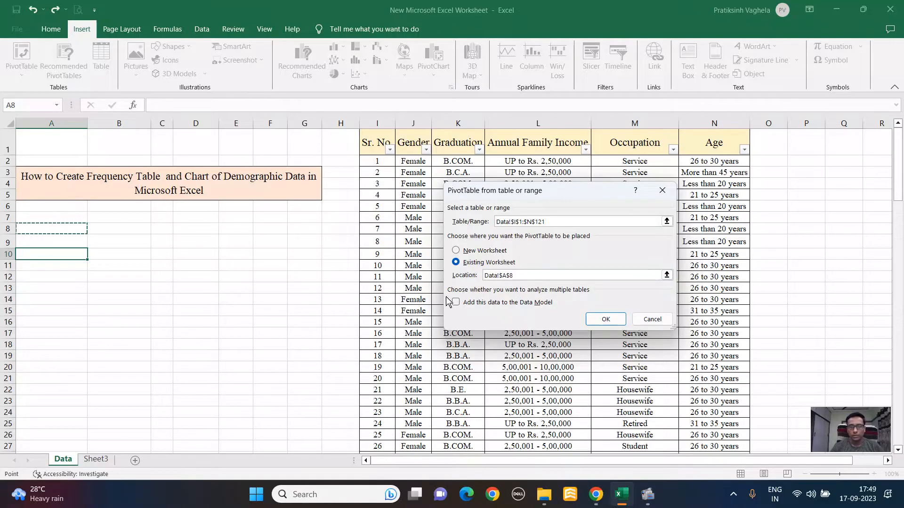
pyautogui.click(601, 320)
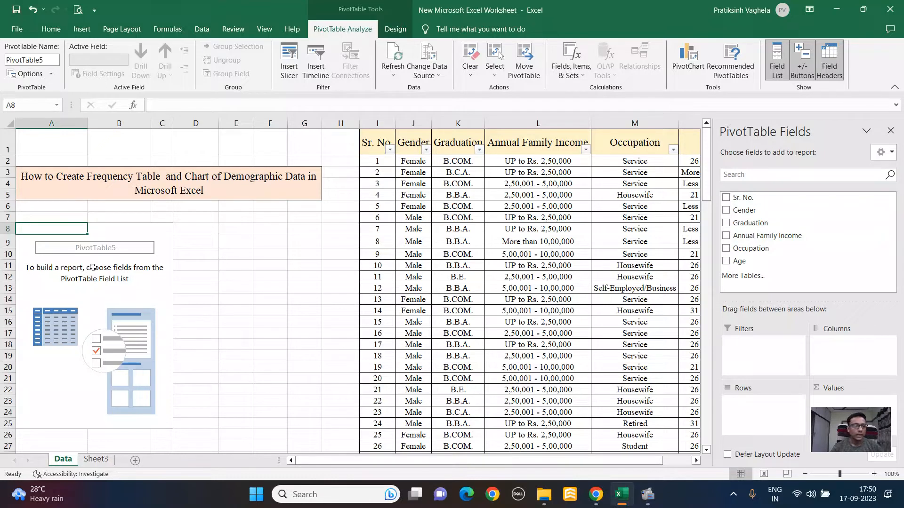
# - Add the Sr. No. field to the PivotTable's Values area
pyautogui.click(129, 229)
pyautogui.click(61, 229)
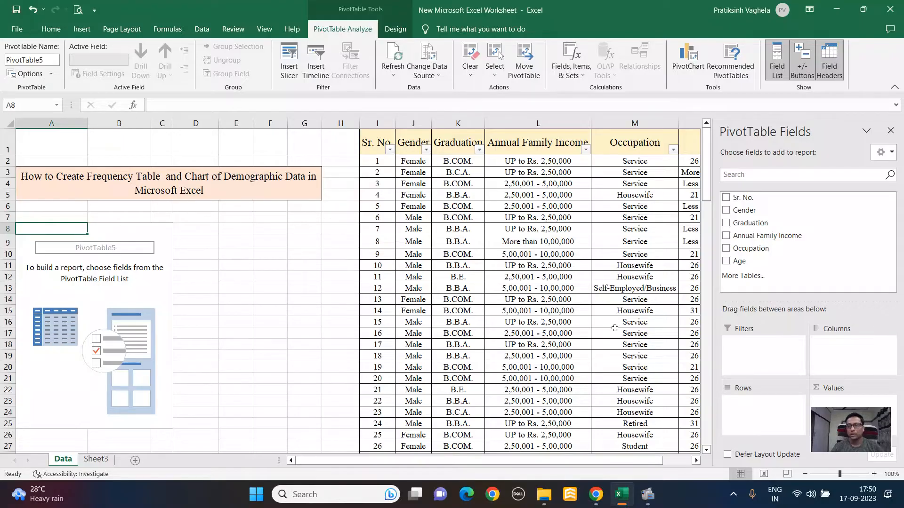
pyautogui.moveTo(869, 426)
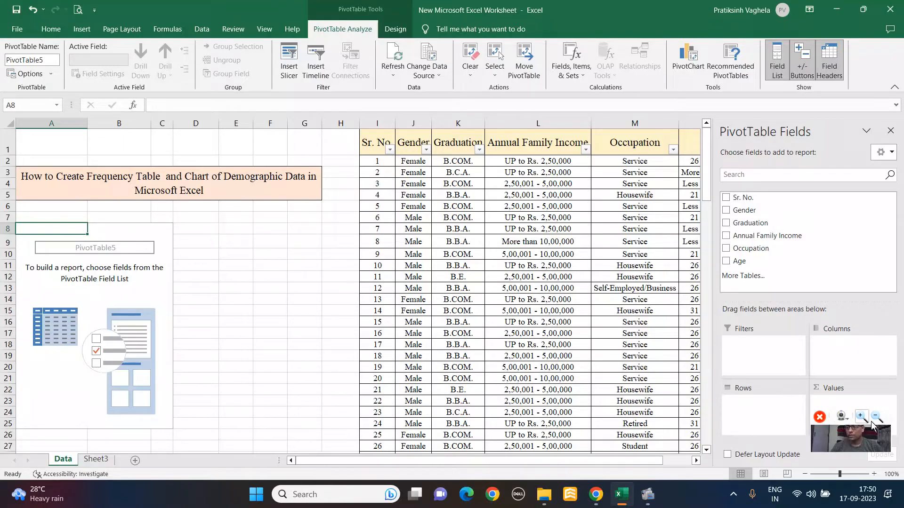
pyautogui.moveTo(822, 426); pyautogui.dragTo(32, 422)
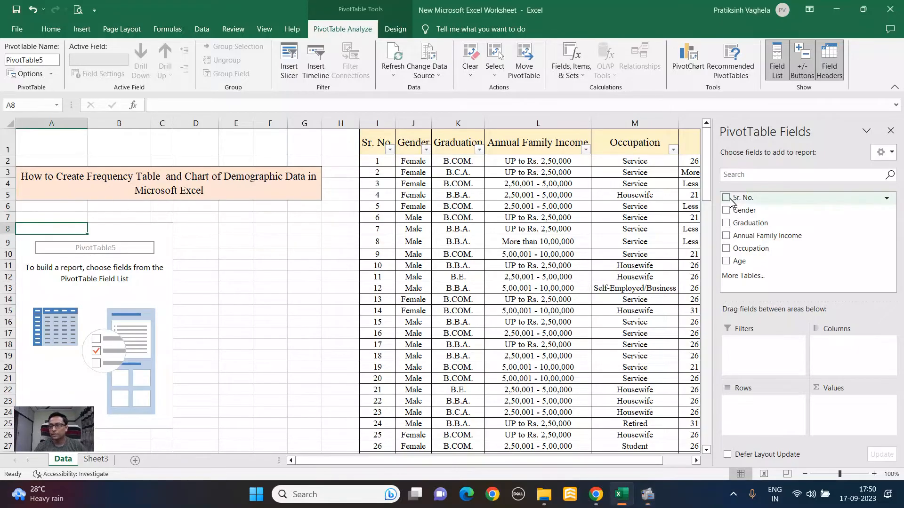
pyautogui.moveTo(738, 201); pyautogui.dragTo(828, 408)
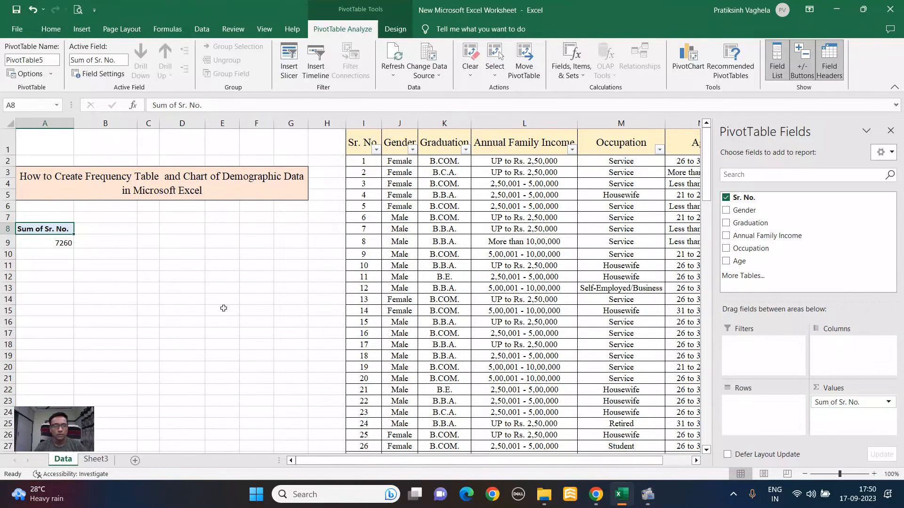
pyautogui.click(47, 244)
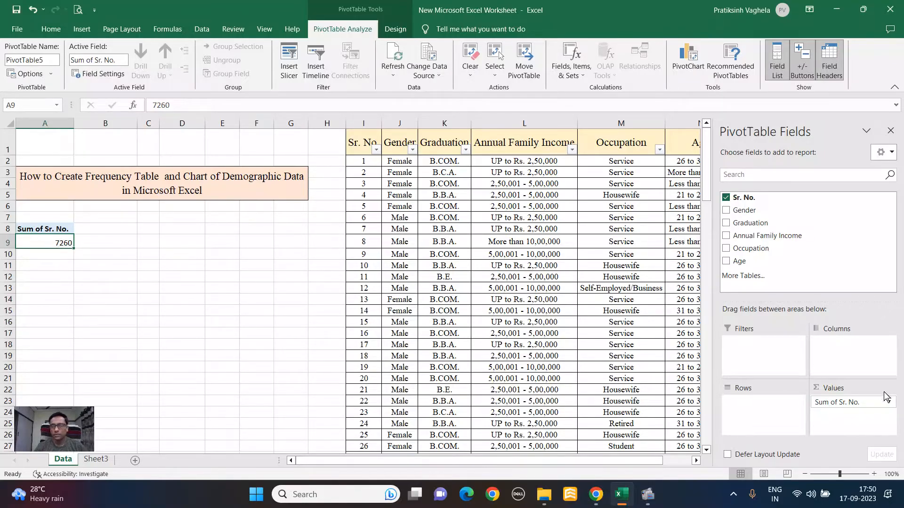
# - Change the Sr. No. value field to be summarized by Count
pyautogui.click(842, 403)
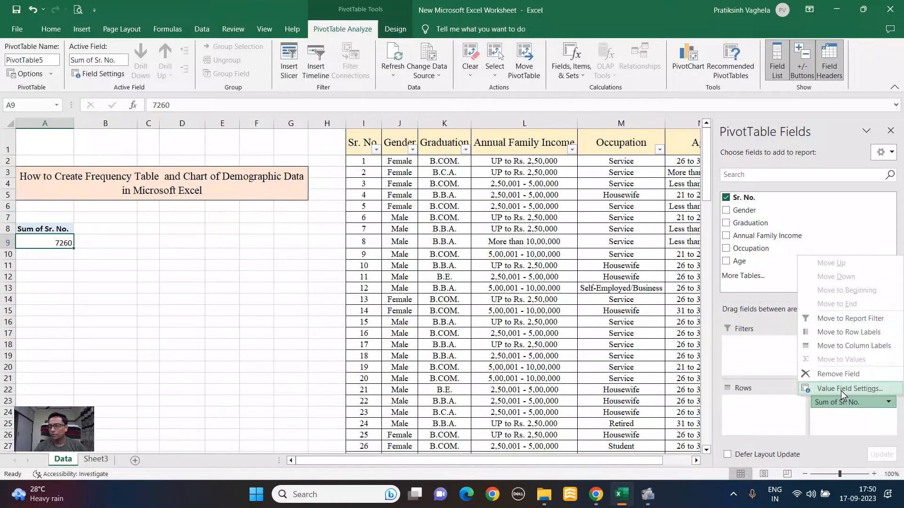
pyautogui.click(840, 390)
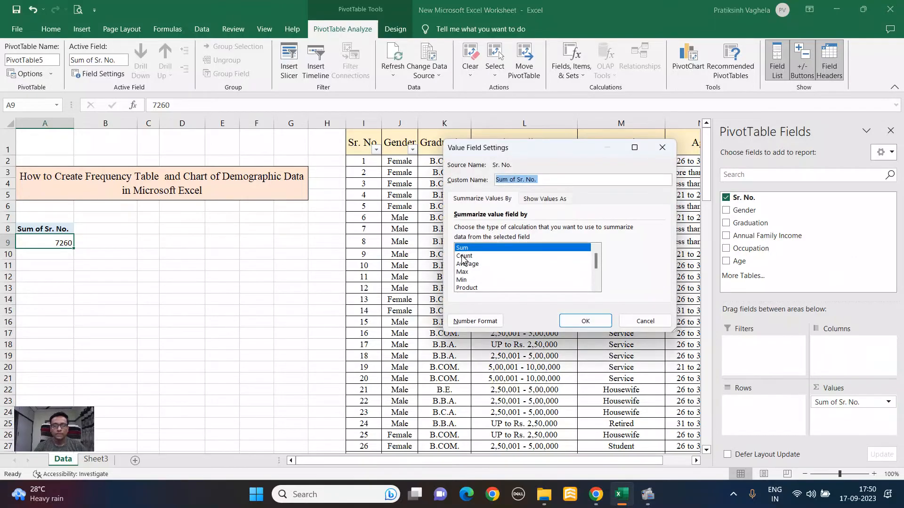
pyautogui.click(464, 257)
pyautogui.click(585, 321)
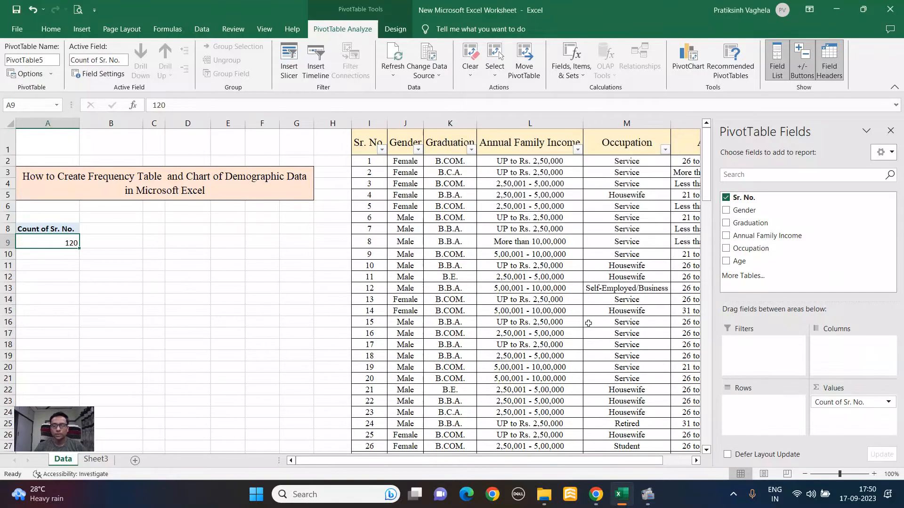
# - Remove the Sr. No. count field from the PivotTable's Values area
pyautogui.click(850, 406)
pyautogui.click(49, 245)
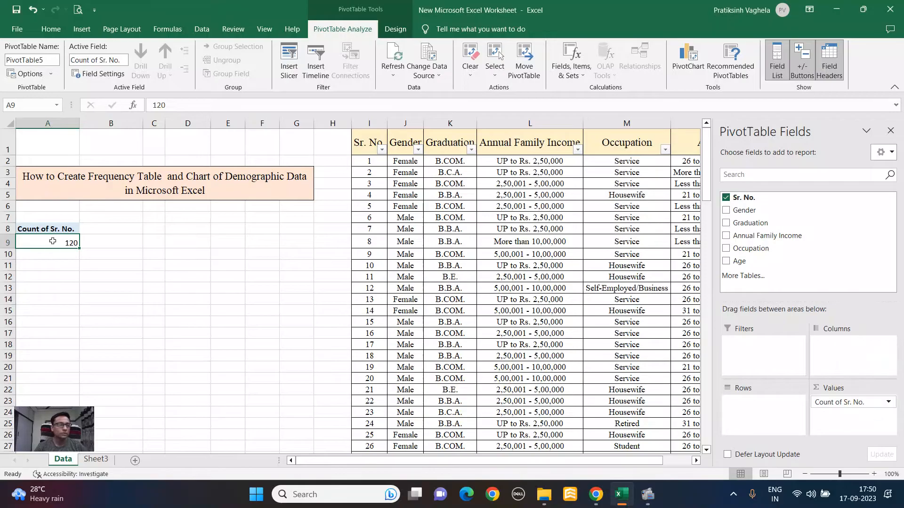
pyautogui.click(841, 405)
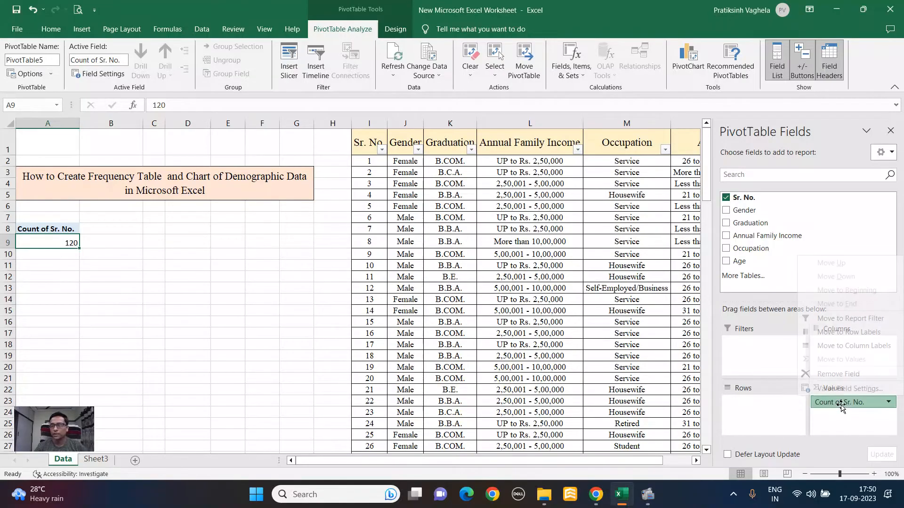
pyautogui.click(121, 294)
pyautogui.click(50, 226)
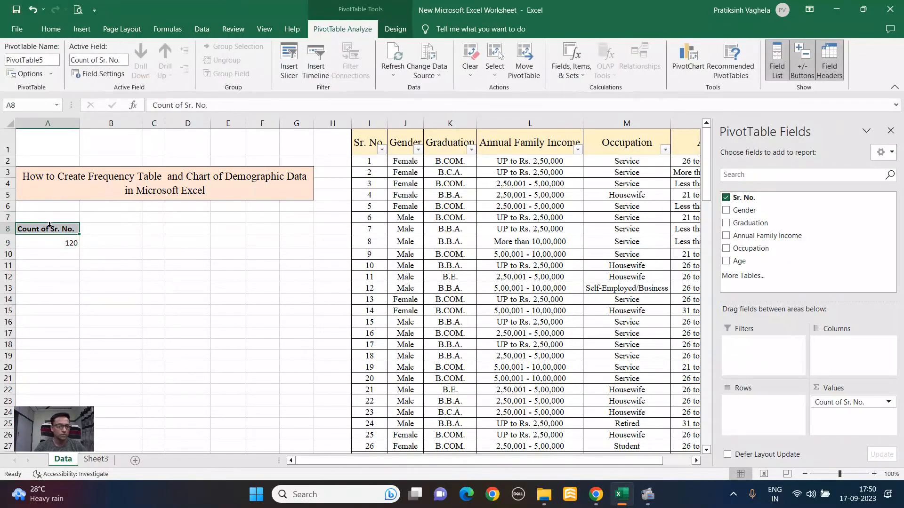
pyautogui.click(840, 405)
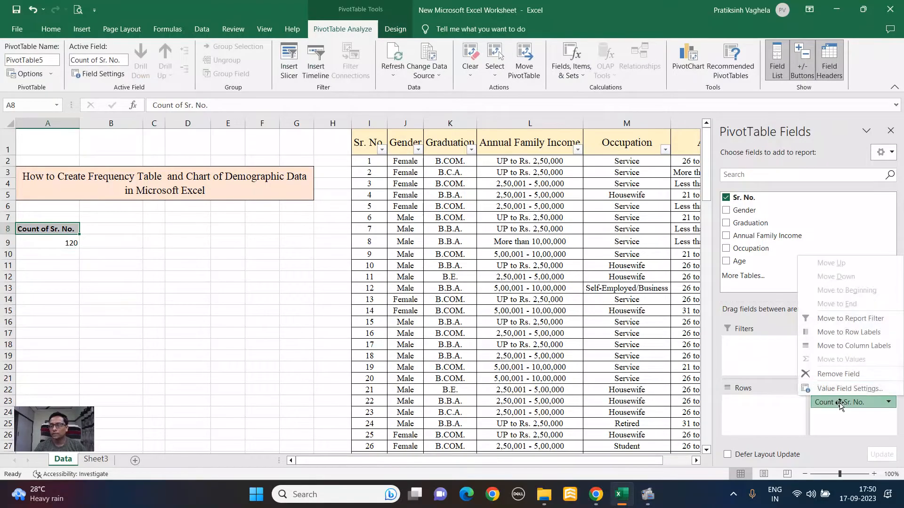
pyautogui.click(838, 377)
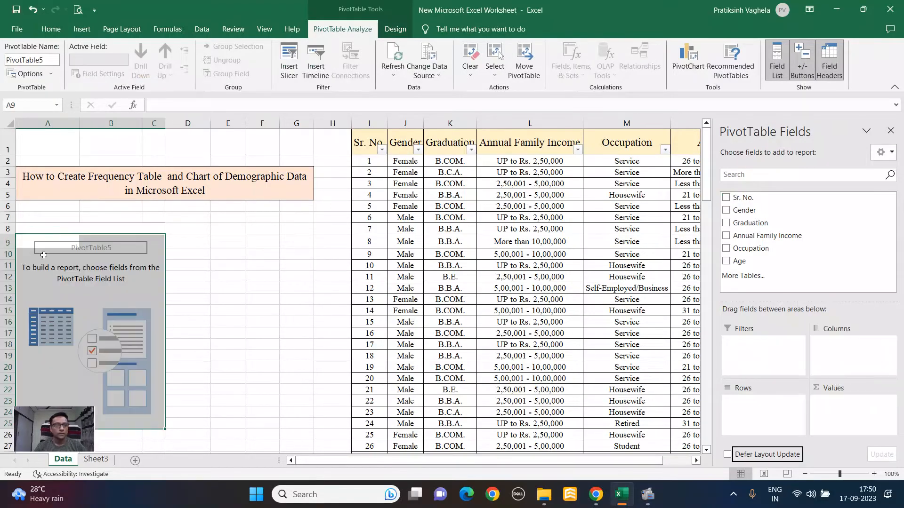
pyautogui.click(29, 236)
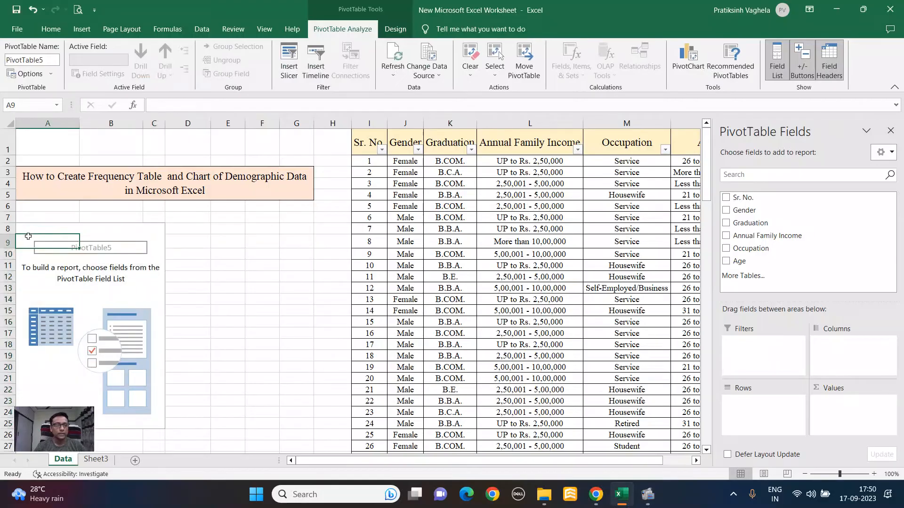
# - Place the Gender field in the PivotTable's Rows area and the Sr. No. field in its Values area
pyautogui.click(748, 212)
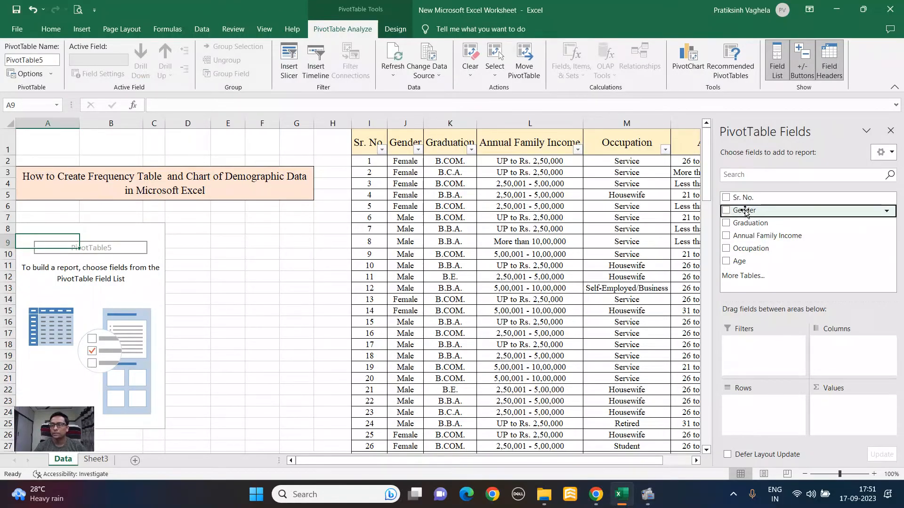
pyautogui.moveTo(745, 212); pyautogui.dragTo(757, 414)
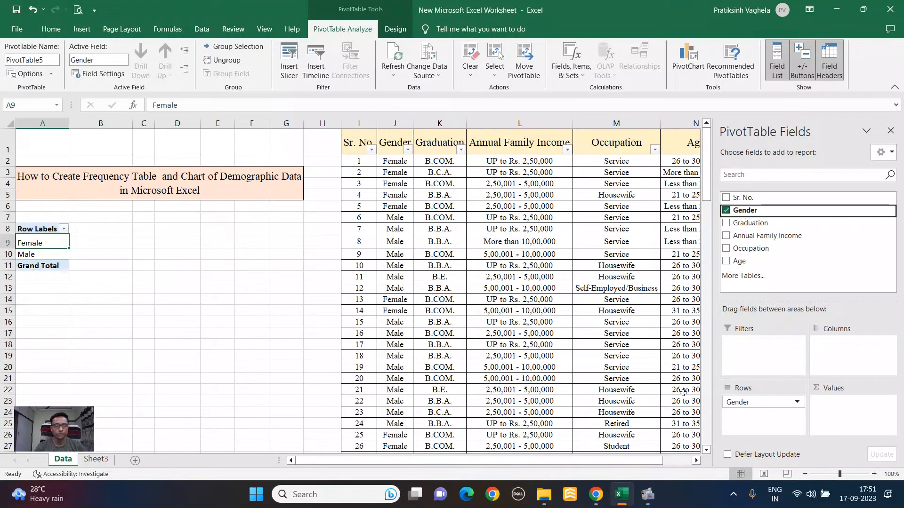
pyautogui.click(737, 201)
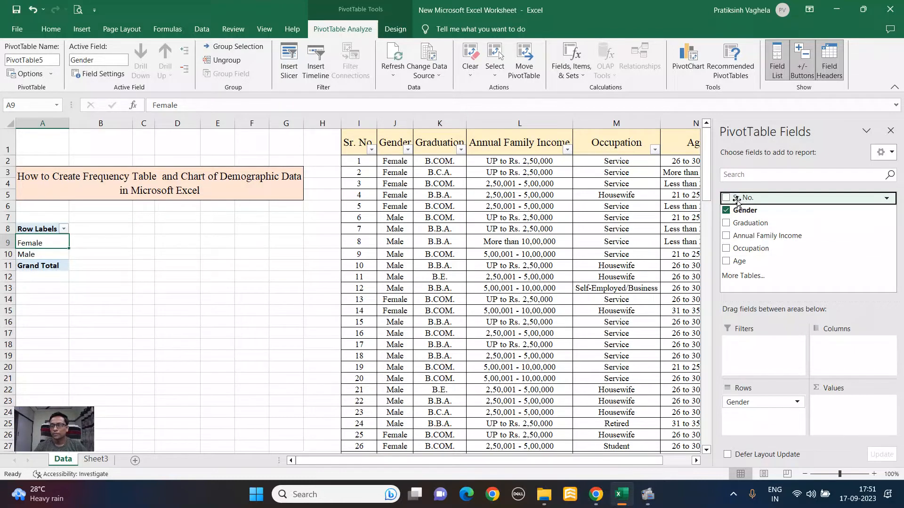
pyautogui.moveTo(737, 201); pyautogui.dragTo(837, 413)
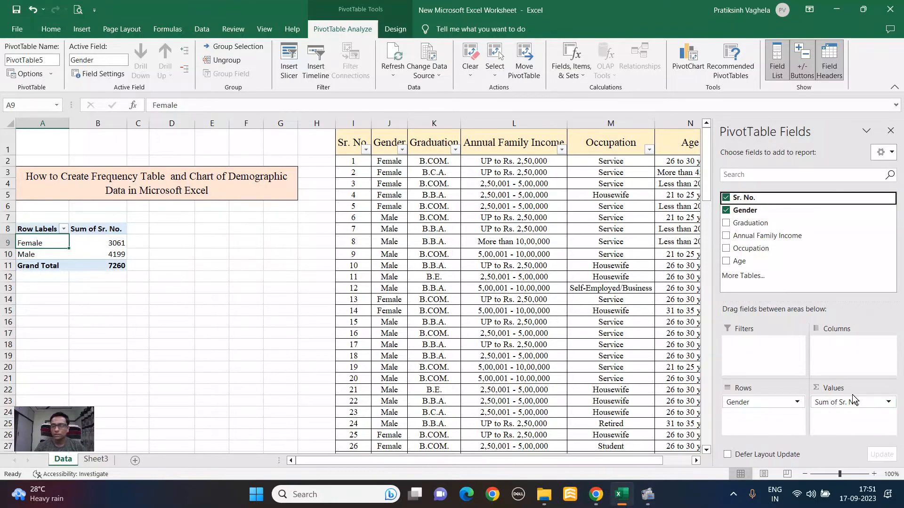
# - Summarize the Sr. No. values by Count in the gender PivotTable
pyautogui.click(841, 405)
pyautogui.click(840, 394)
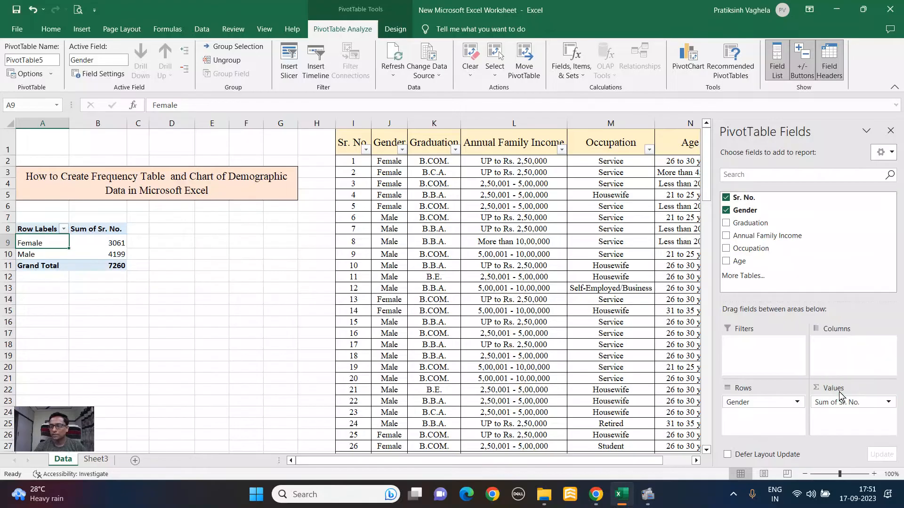
pyautogui.click(465, 256)
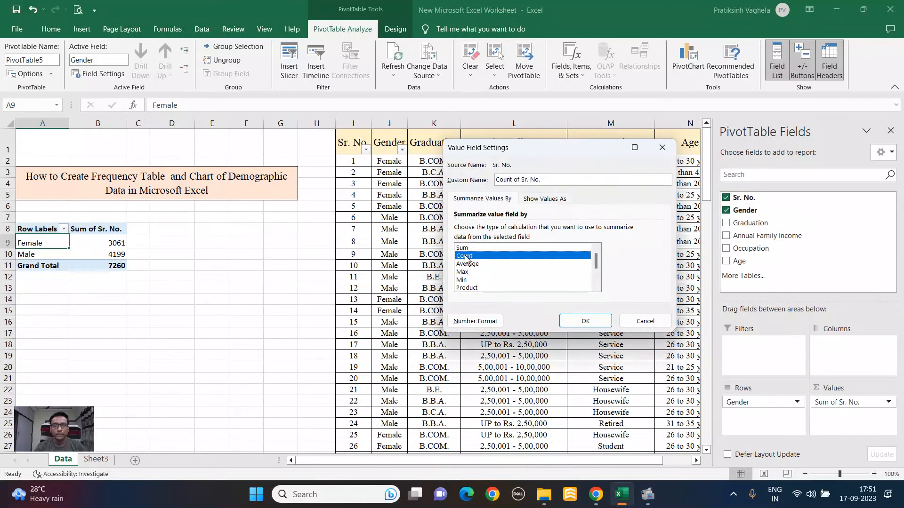
pyautogui.click(565, 321)
pyautogui.click(92, 291)
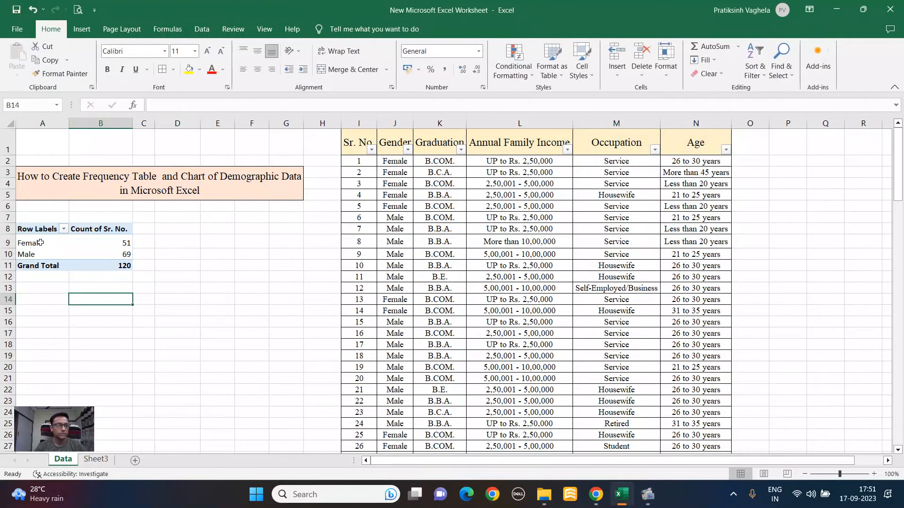
pyautogui.moveTo(29, 242); pyautogui.dragTo(101, 256)
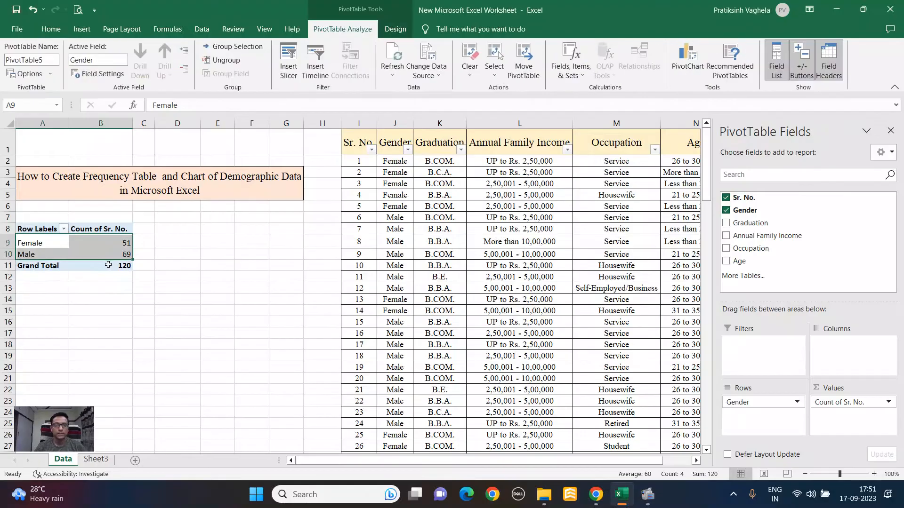
pyautogui.click(159, 279)
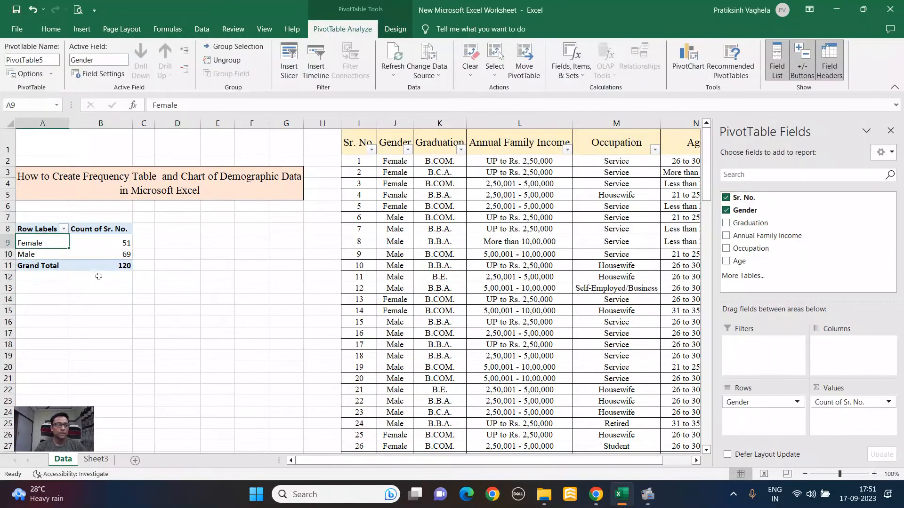
pyautogui.click(109, 243)
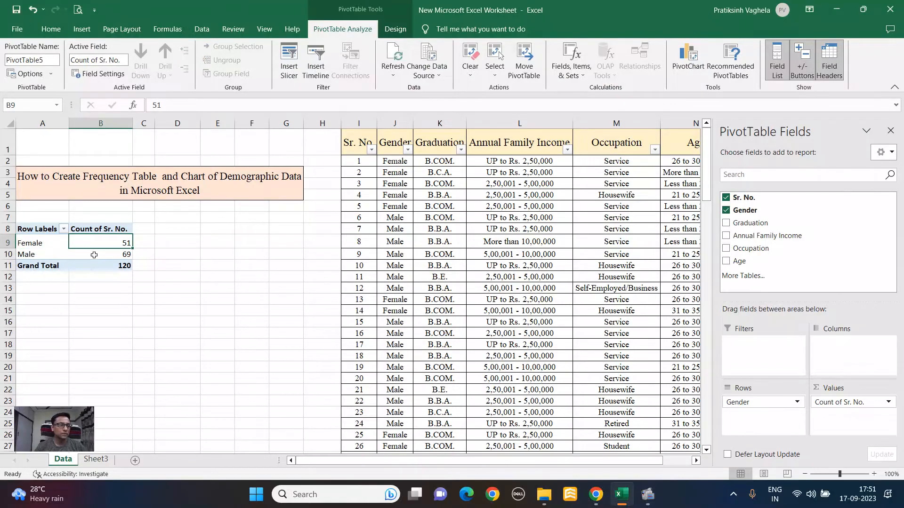
pyautogui.click(94, 255)
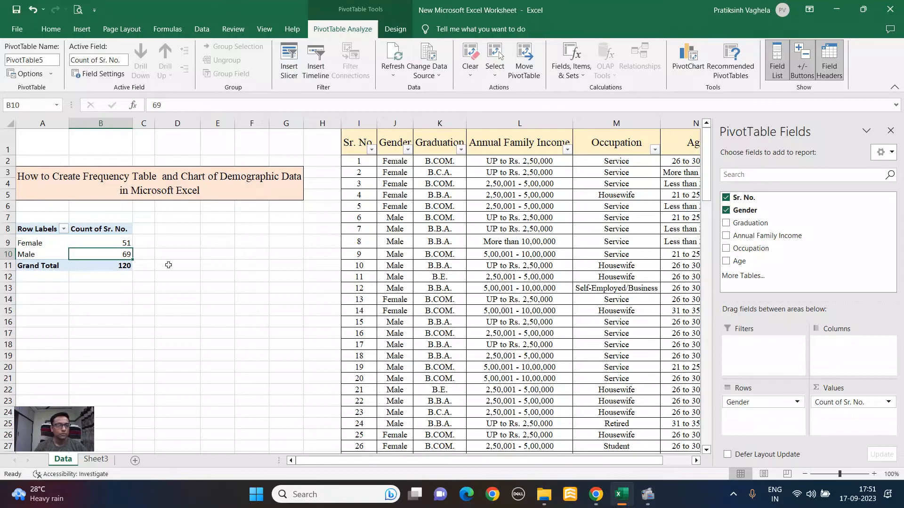
pyautogui.click(168, 265)
# - Insert a pie PivotChart from the gender frequency table
pyautogui.moveTo(40, 243); pyautogui.dragTo(108, 255)
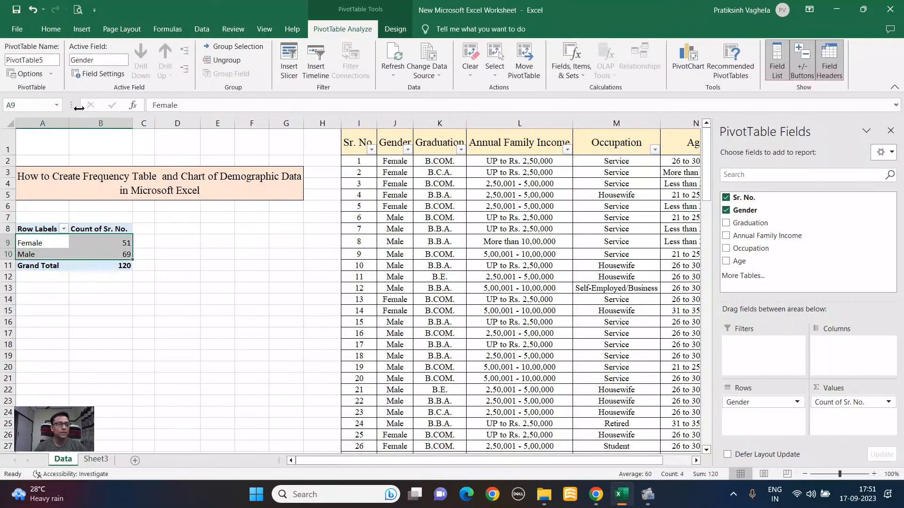
pyautogui.moveTo(40, 239); pyautogui.dragTo(109, 266)
pyautogui.click(82, 29)
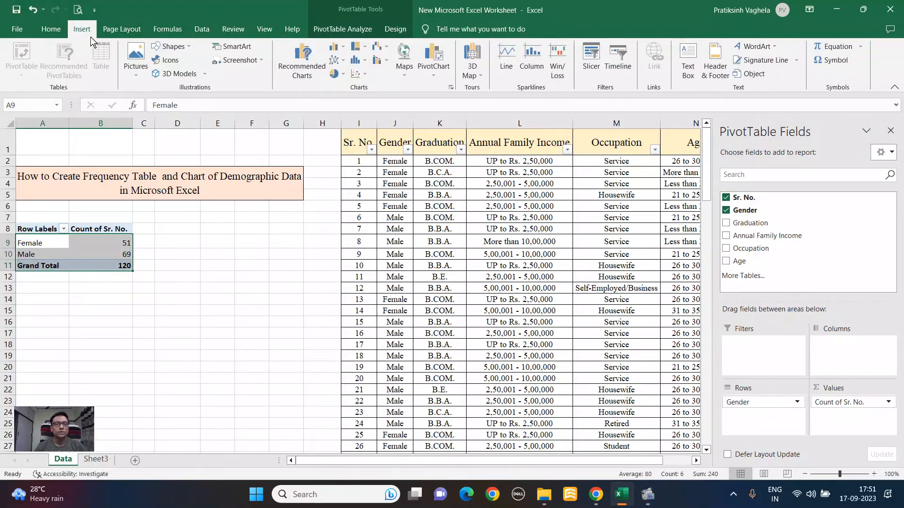
pyautogui.click(302, 59)
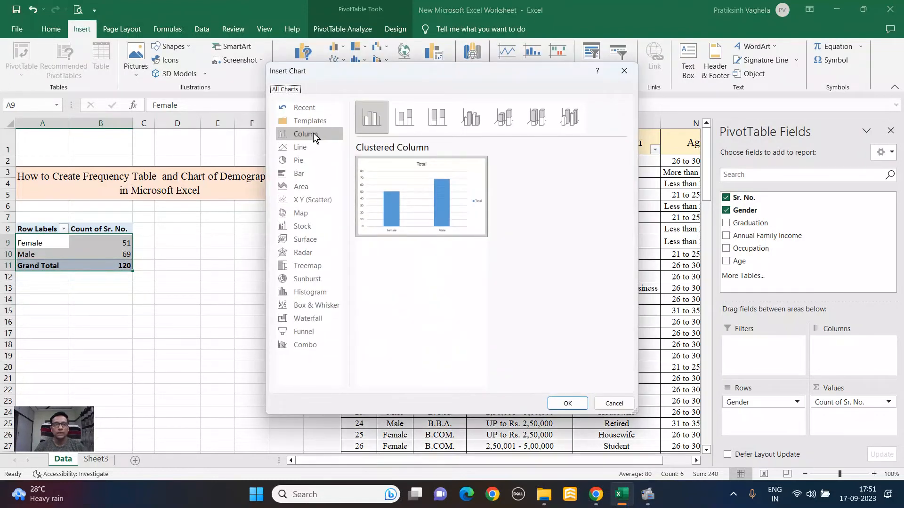
pyautogui.click(298, 160)
pyautogui.moveTo(371, 193)
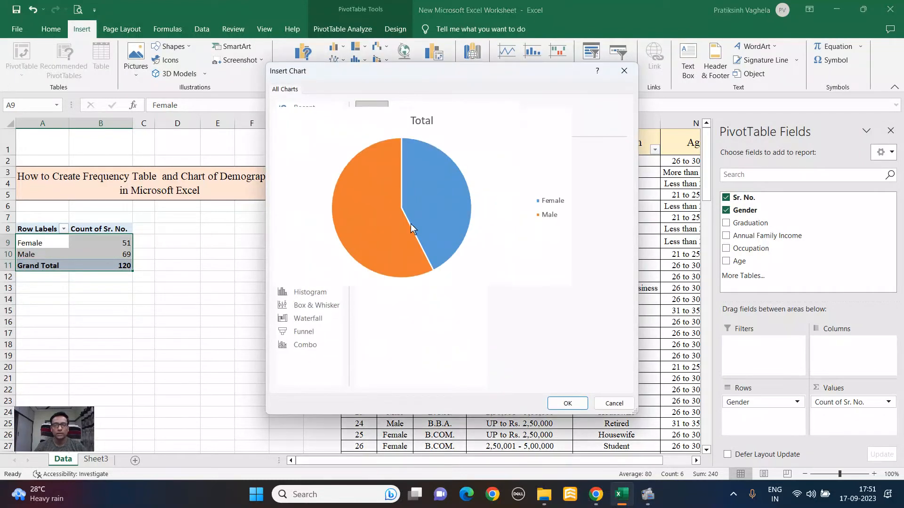
pyautogui.click(562, 403)
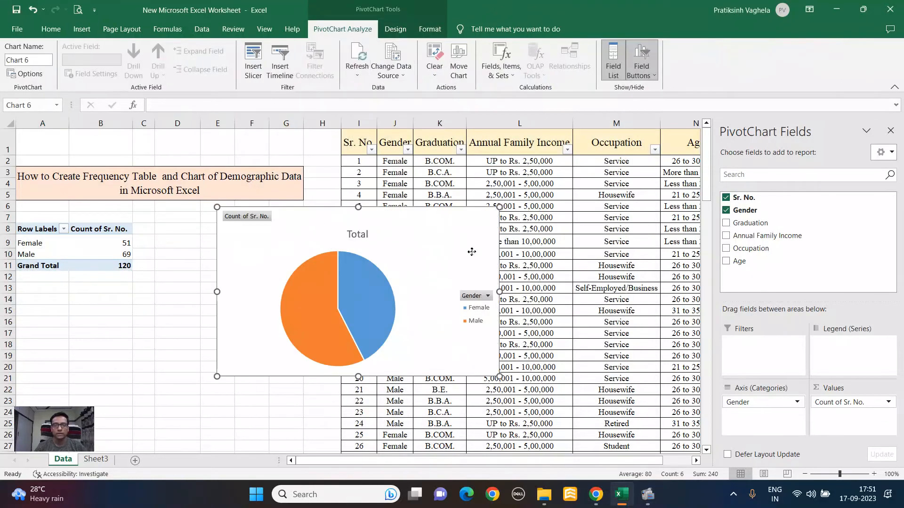
# - Apply the dark-background chart style to the gender pie chart and reposition it beside the frequency table
pyautogui.moveTo(471, 252); pyautogui.dragTo(562, 302)
pyautogui.click(397, 31)
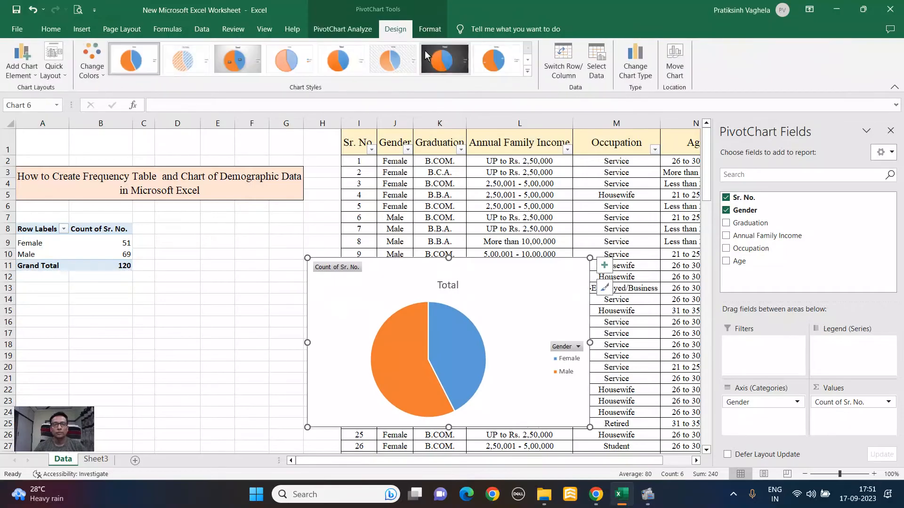
pyautogui.click(425, 52)
pyautogui.moveTo(504, 286); pyautogui.dragTo(373, 279)
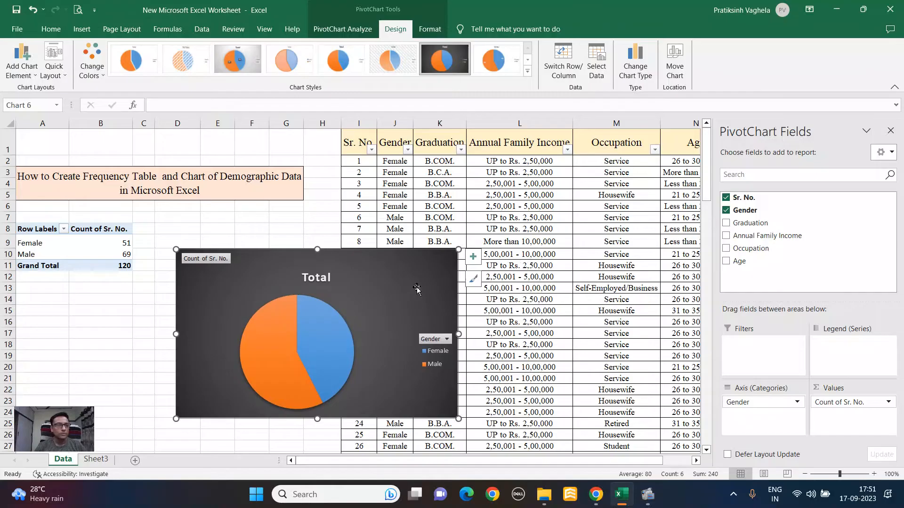
# - Delete the gender pie chart from the worksheet
pyautogui.press('Delete')
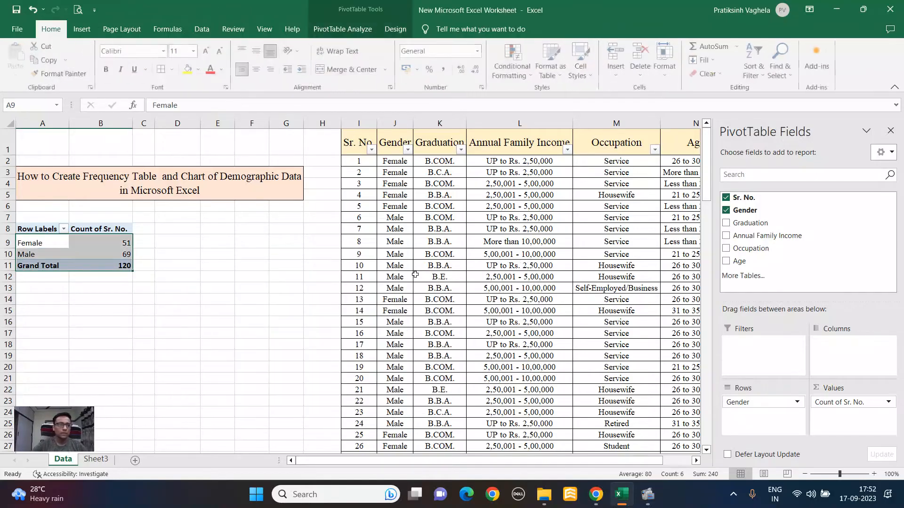
pyautogui.click(82, 29)
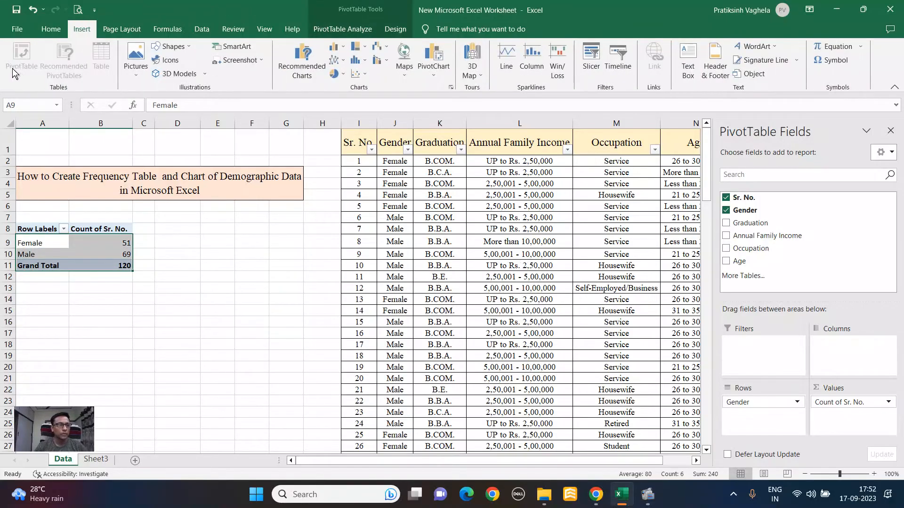
pyautogui.click(184, 294)
# - Replace the Gender field with the Graduation field in the PivotTable's Rows area
pyautogui.click(40, 229)
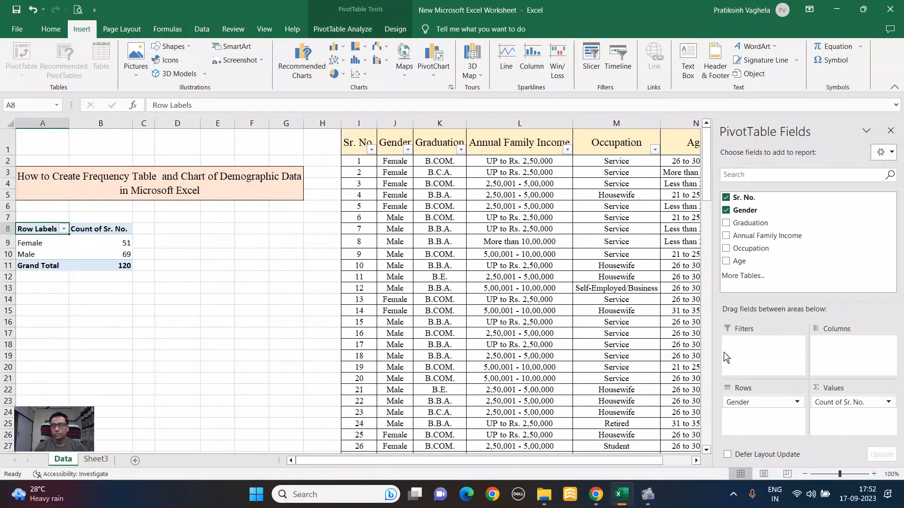
pyautogui.click(747, 403)
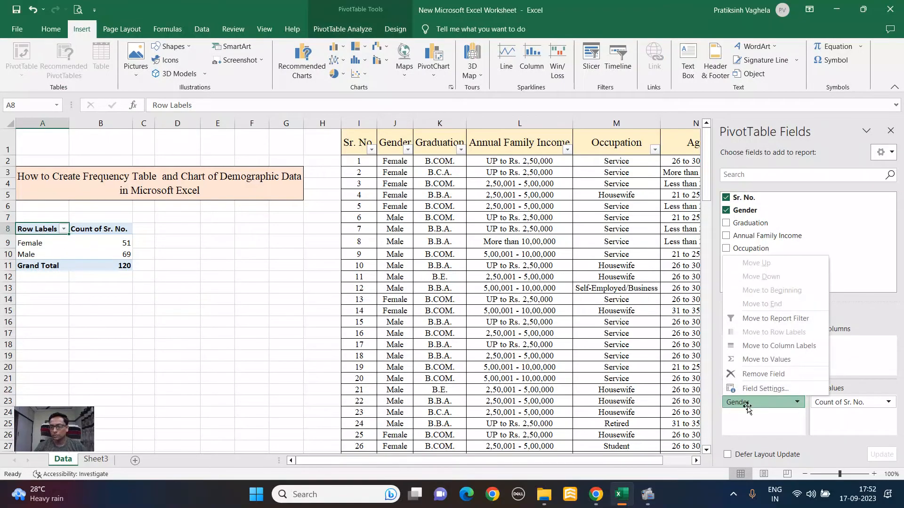
pyautogui.click(749, 371)
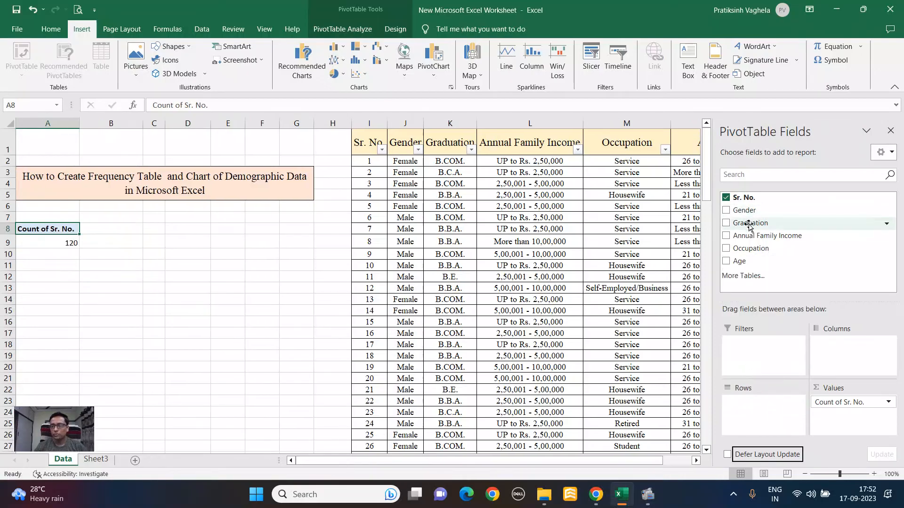
pyautogui.moveTo(741, 229); pyautogui.dragTo(750, 410)
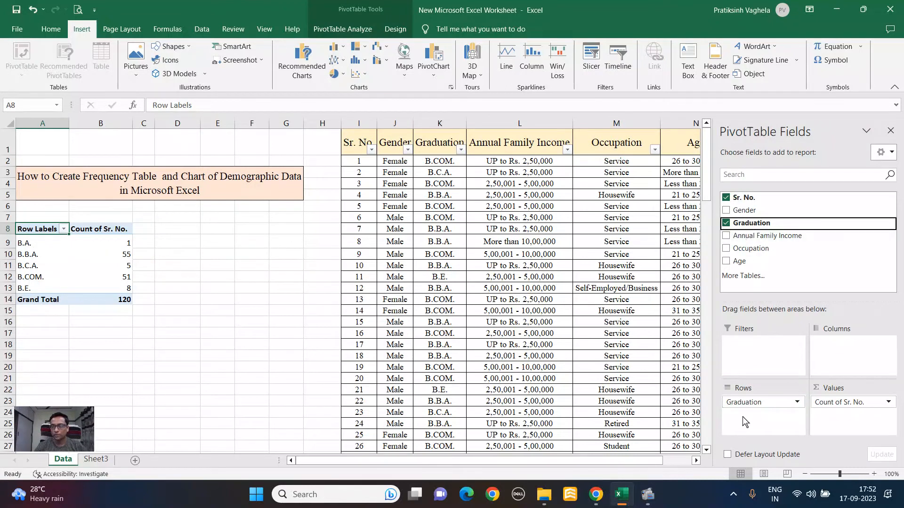
# - Insert a clustered column PivotChart from the graduation rows B.A. to B.E., excluding the Grand Total
pyautogui.click(29, 245)
pyautogui.moveTo(33, 255); pyautogui.dragTo(44, 288)
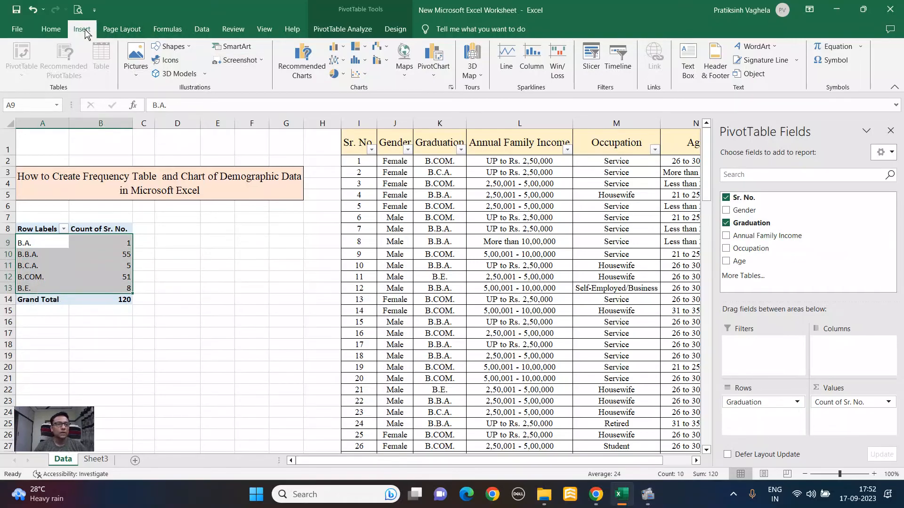
pyautogui.click(302, 61)
pyautogui.click(567, 404)
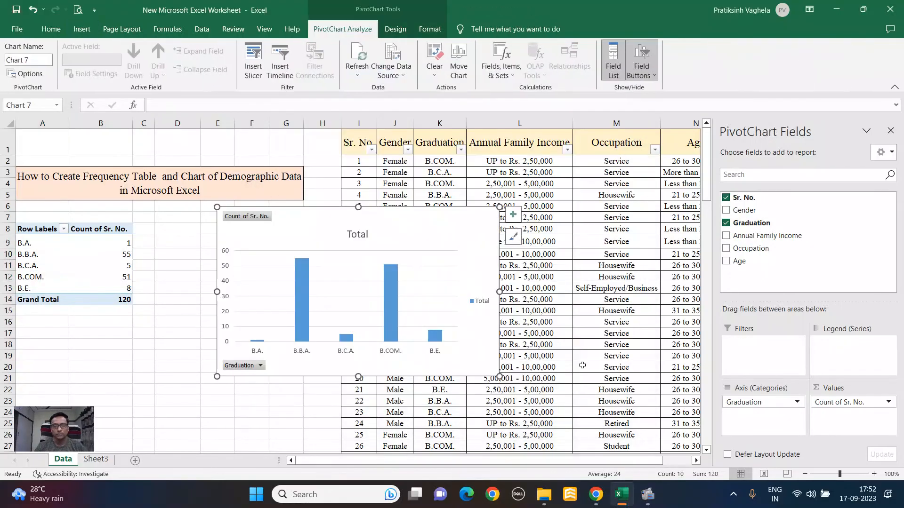
# - Enlarge the graduation column chart and delete it from the worksheet
pyautogui.moveTo(499, 206); pyautogui.dragTo(608, 186)
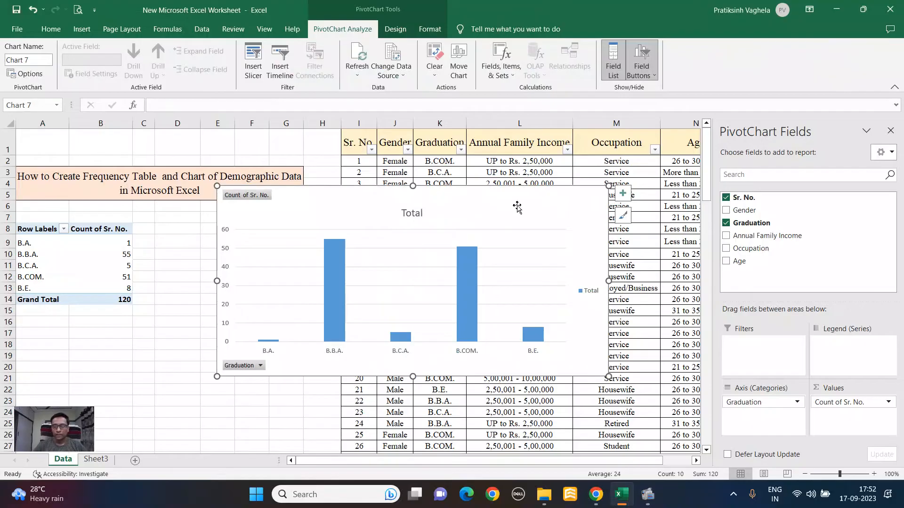
pyautogui.press('Delete')
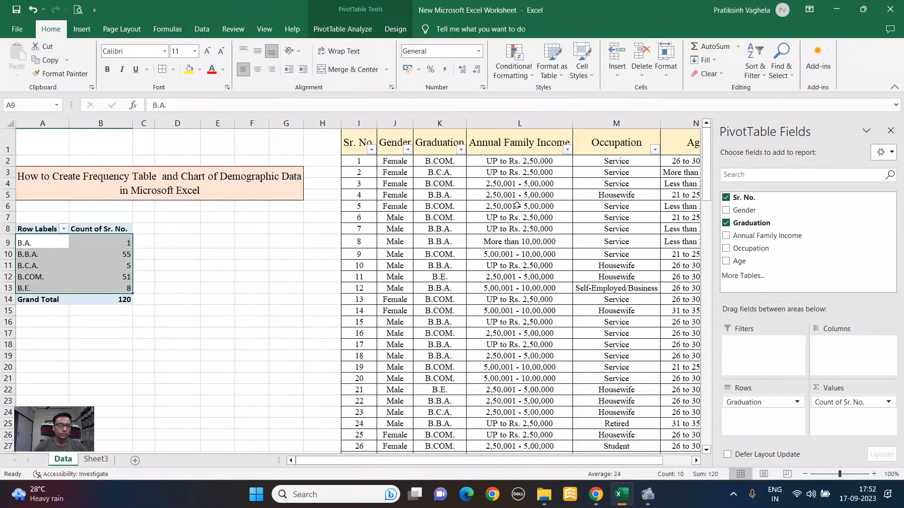
# - Replace the Graduation field with the Annual Family Income field in the PivotTable's Rows area
pyautogui.click(749, 402)
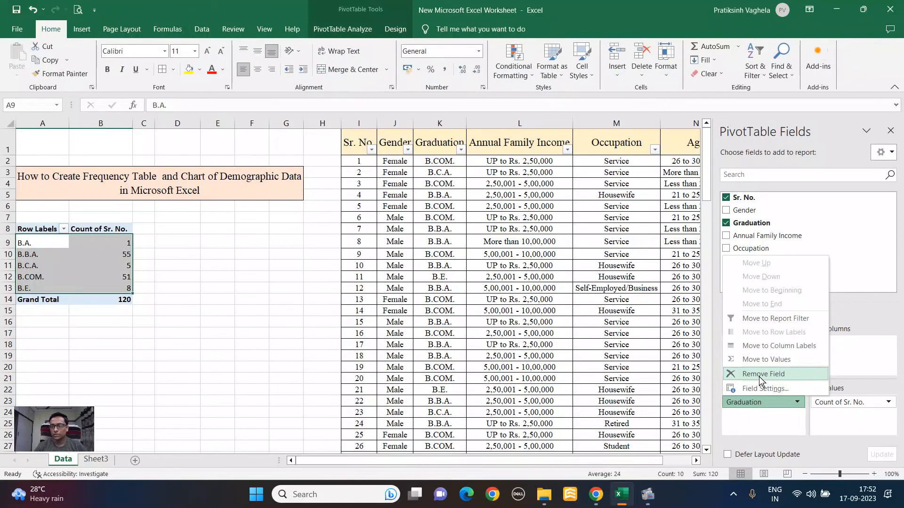
pyautogui.click(760, 374)
pyautogui.moveTo(753, 236); pyautogui.dragTo(761, 412)
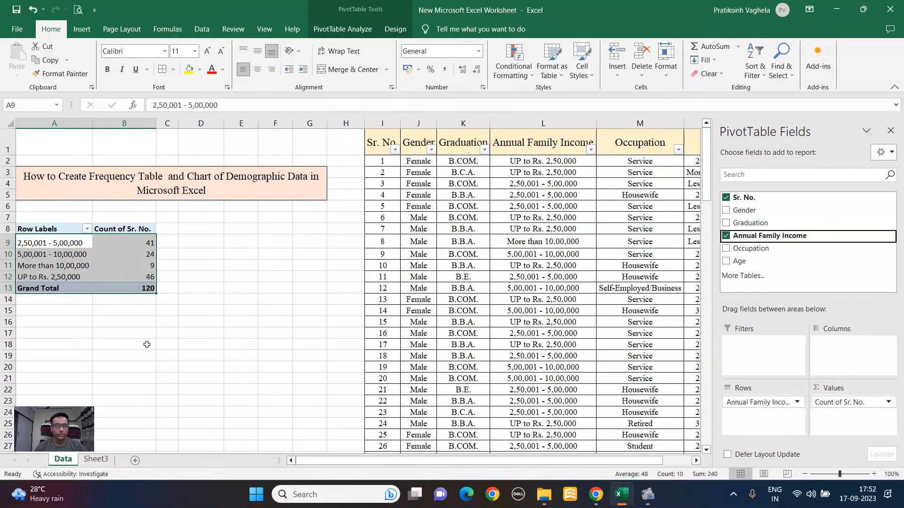
# - Replace the Annual Family Income field with the Occupation field in the PivotTable's Rows area
pyautogui.click(147, 344)
pyautogui.click(60, 241)
pyautogui.click(53, 226)
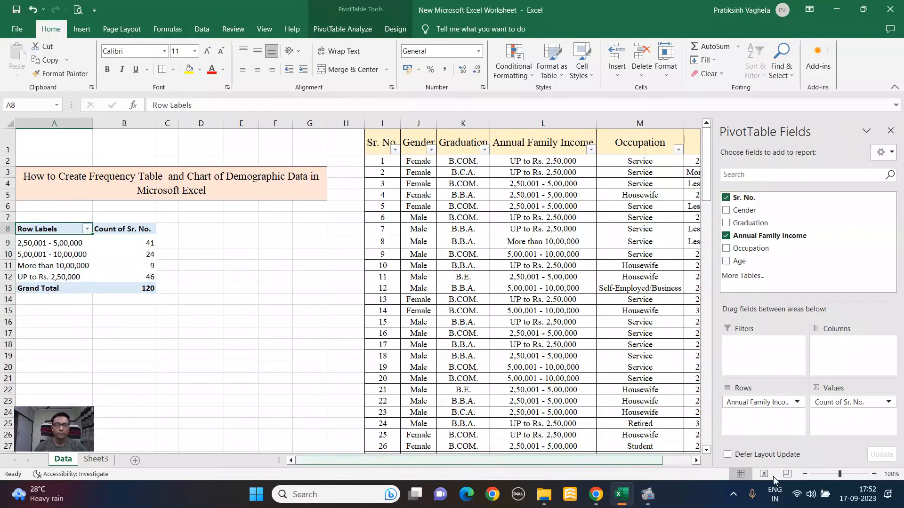
pyautogui.click(750, 401)
pyautogui.click(761, 375)
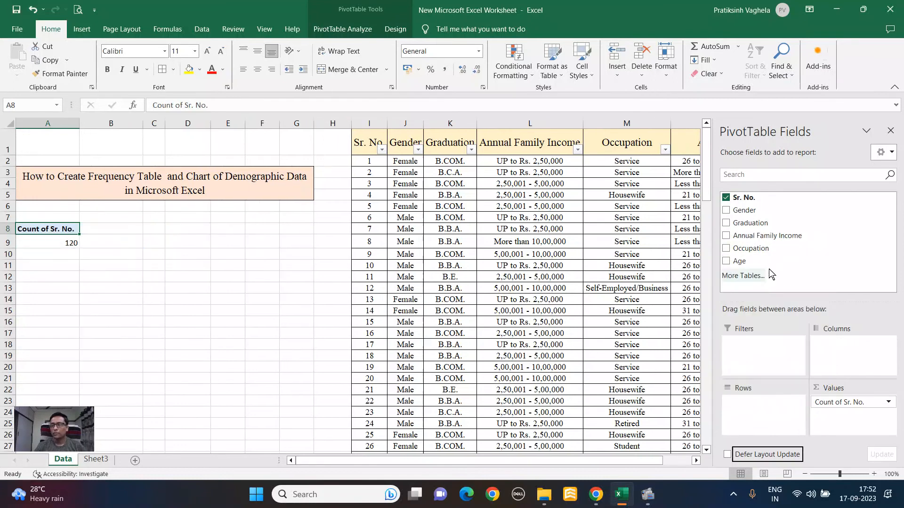
pyautogui.moveTo(748, 254); pyautogui.dragTo(765, 410)
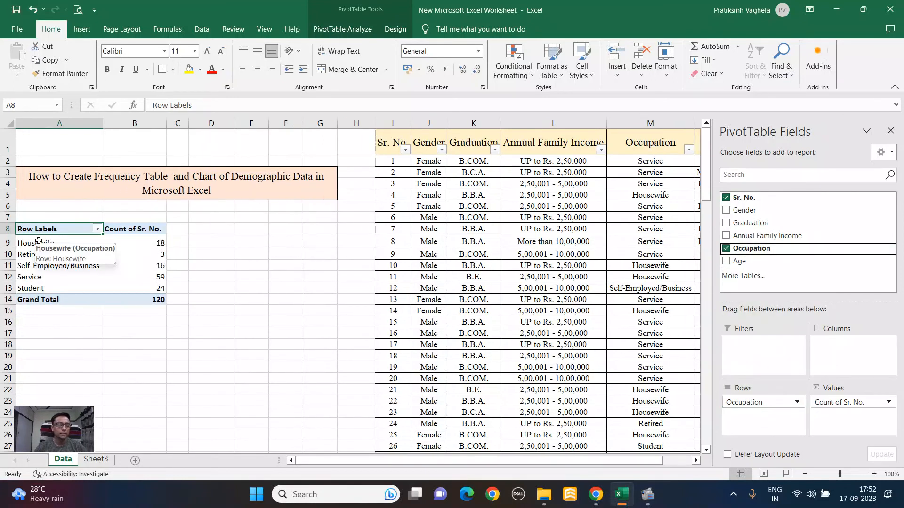
# - Replace the Occupation field with the Age field in the PivotTable's Rows area
pyautogui.click(736, 402)
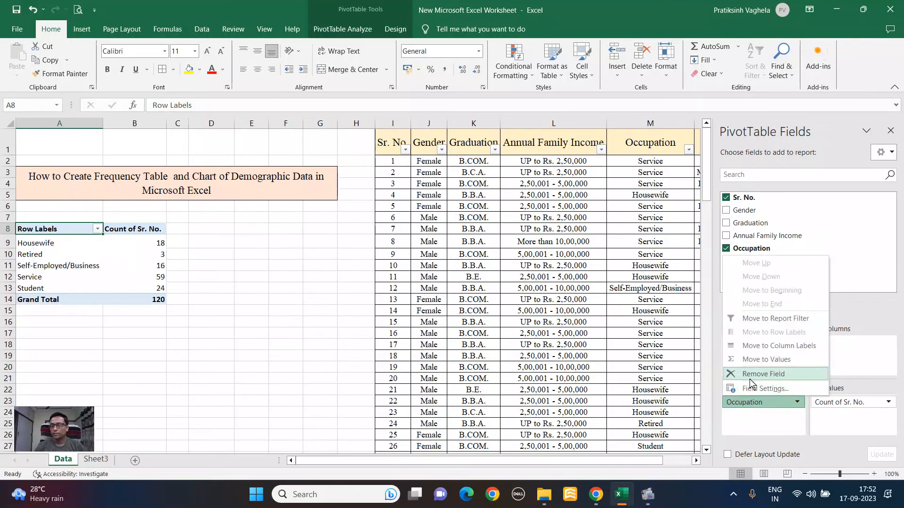
pyautogui.click(750, 374)
pyautogui.moveTo(743, 261); pyautogui.dragTo(764, 407)
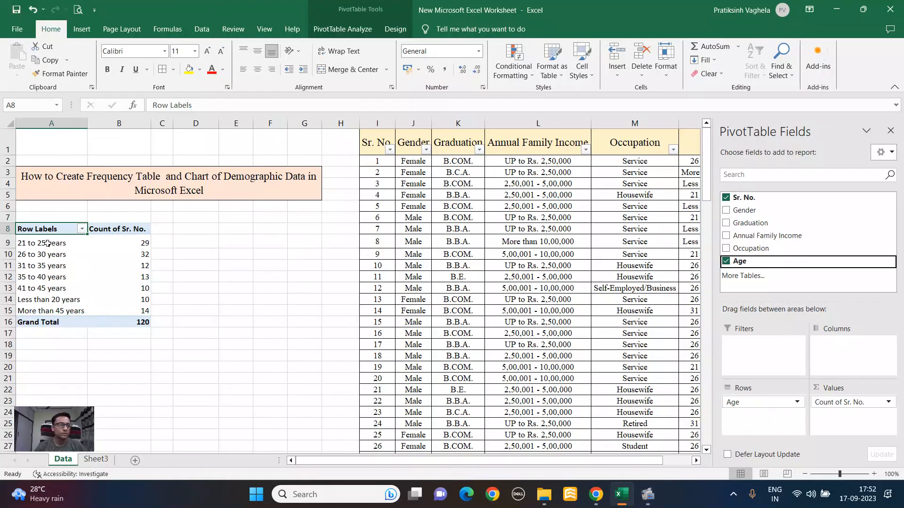
# - Insert a pie PivotChart from the age rows 21 to 25 years through More than 45 years, excluding the Grand Total
pyautogui.moveTo(47, 243); pyautogui.dragTo(127, 314)
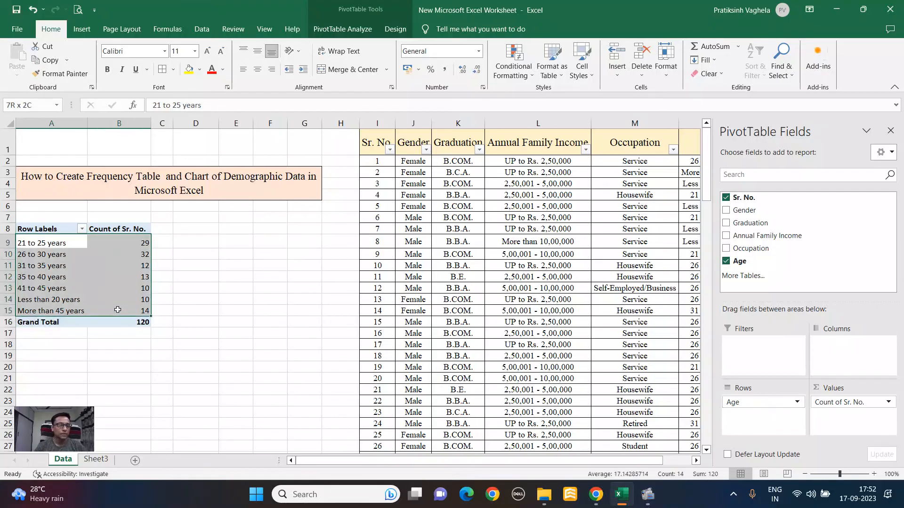
pyautogui.click(81, 29)
pyautogui.click(301, 64)
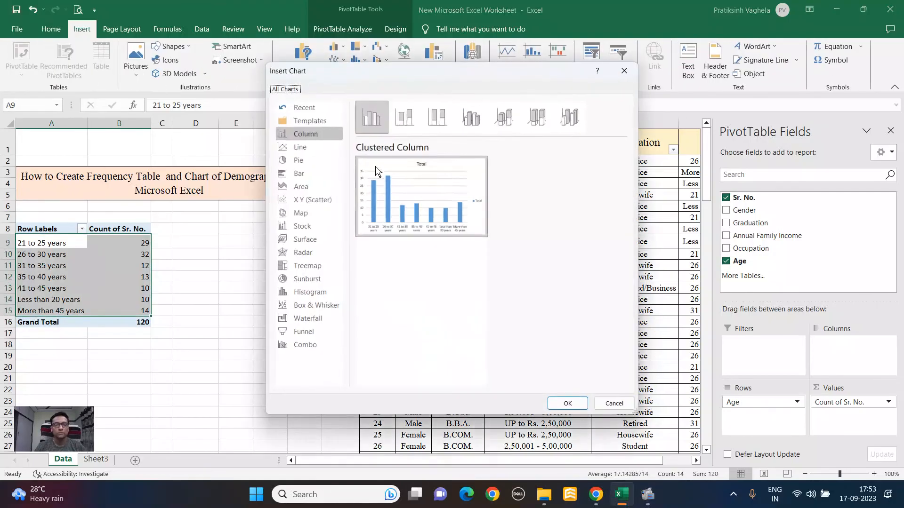
pyautogui.click(299, 161)
pyautogui.moveTo(410, 206)
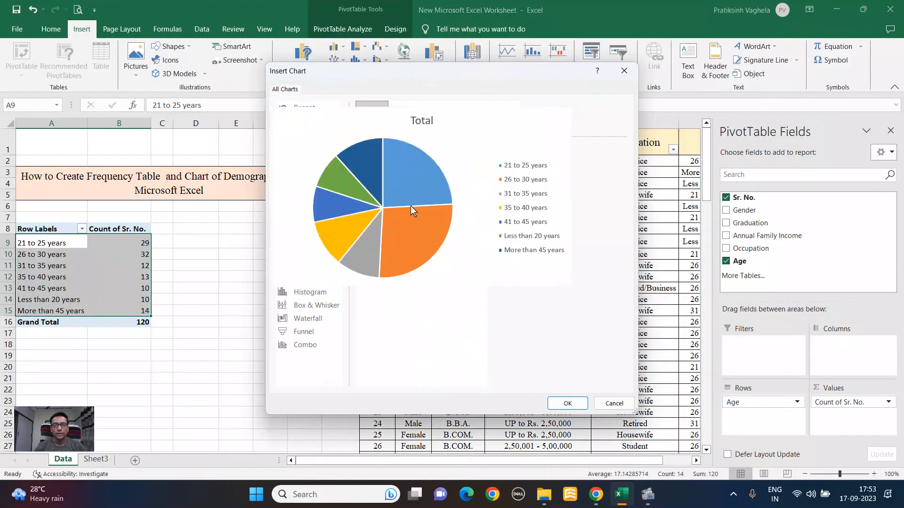
pyautogui.click(567, 404)
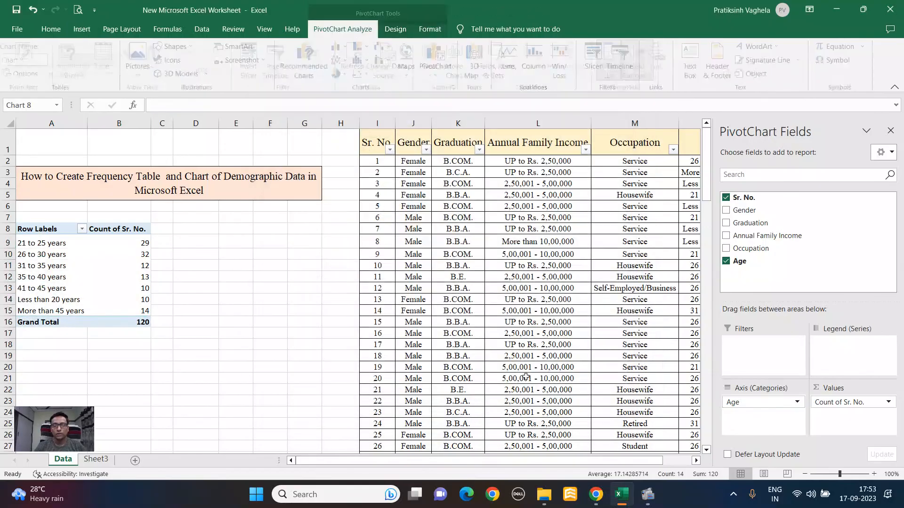
# - Delete the age pie chart from the worksheet
pyautogui.click(395, 29)
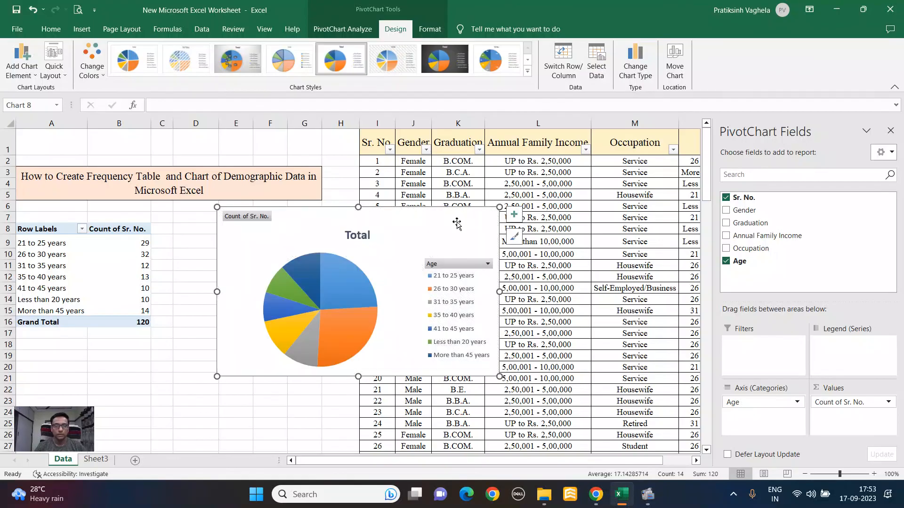
pyautogui.press('Delete')
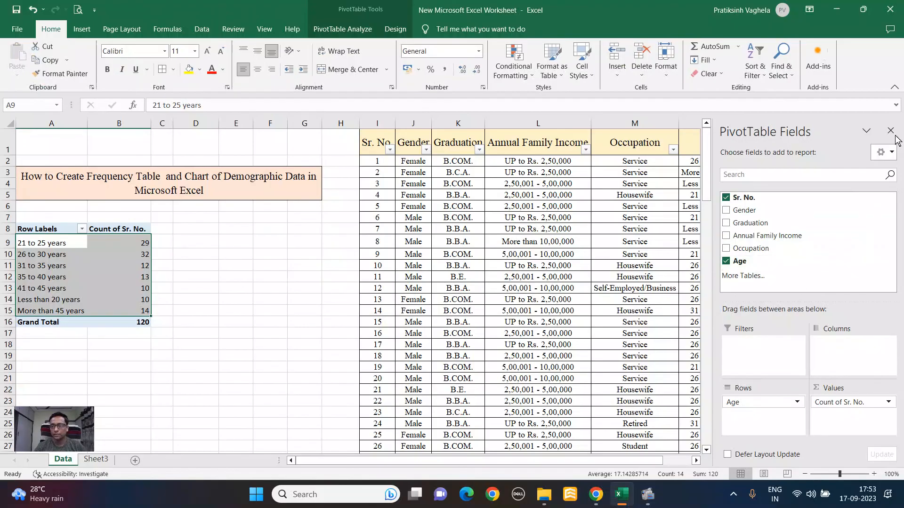
pyautogui.click(378, 165)
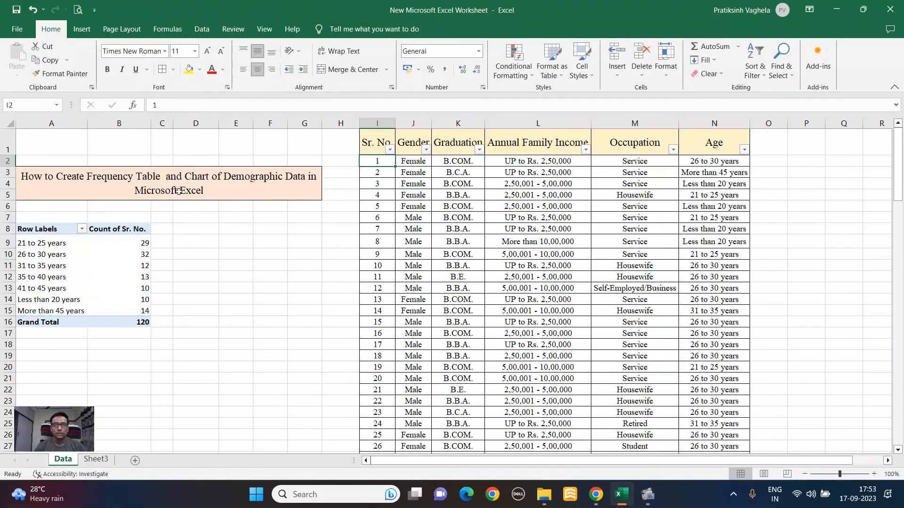
pyautogui.click(32, 229)
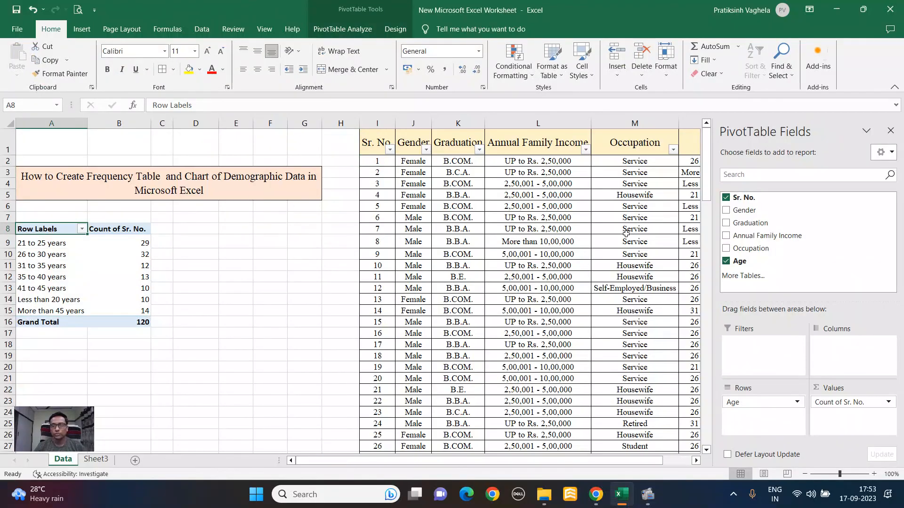